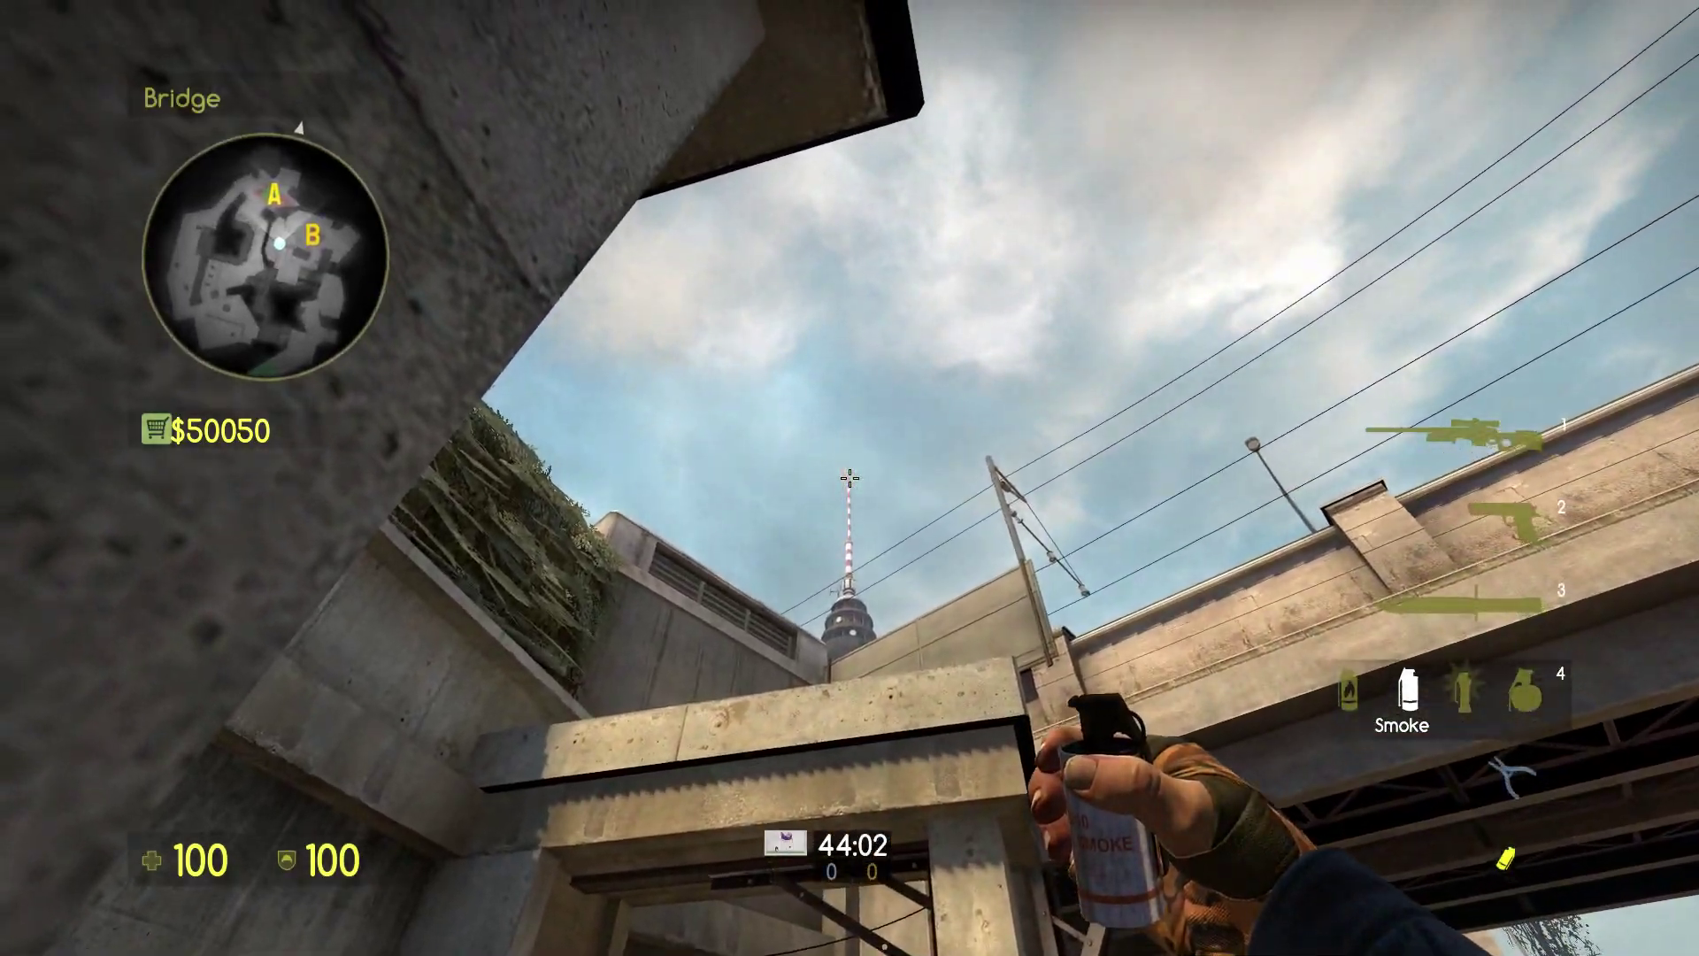
Throw a smoke grenade, then teleport to Lower Park and Back of A to watch its flight
click(849, 478)
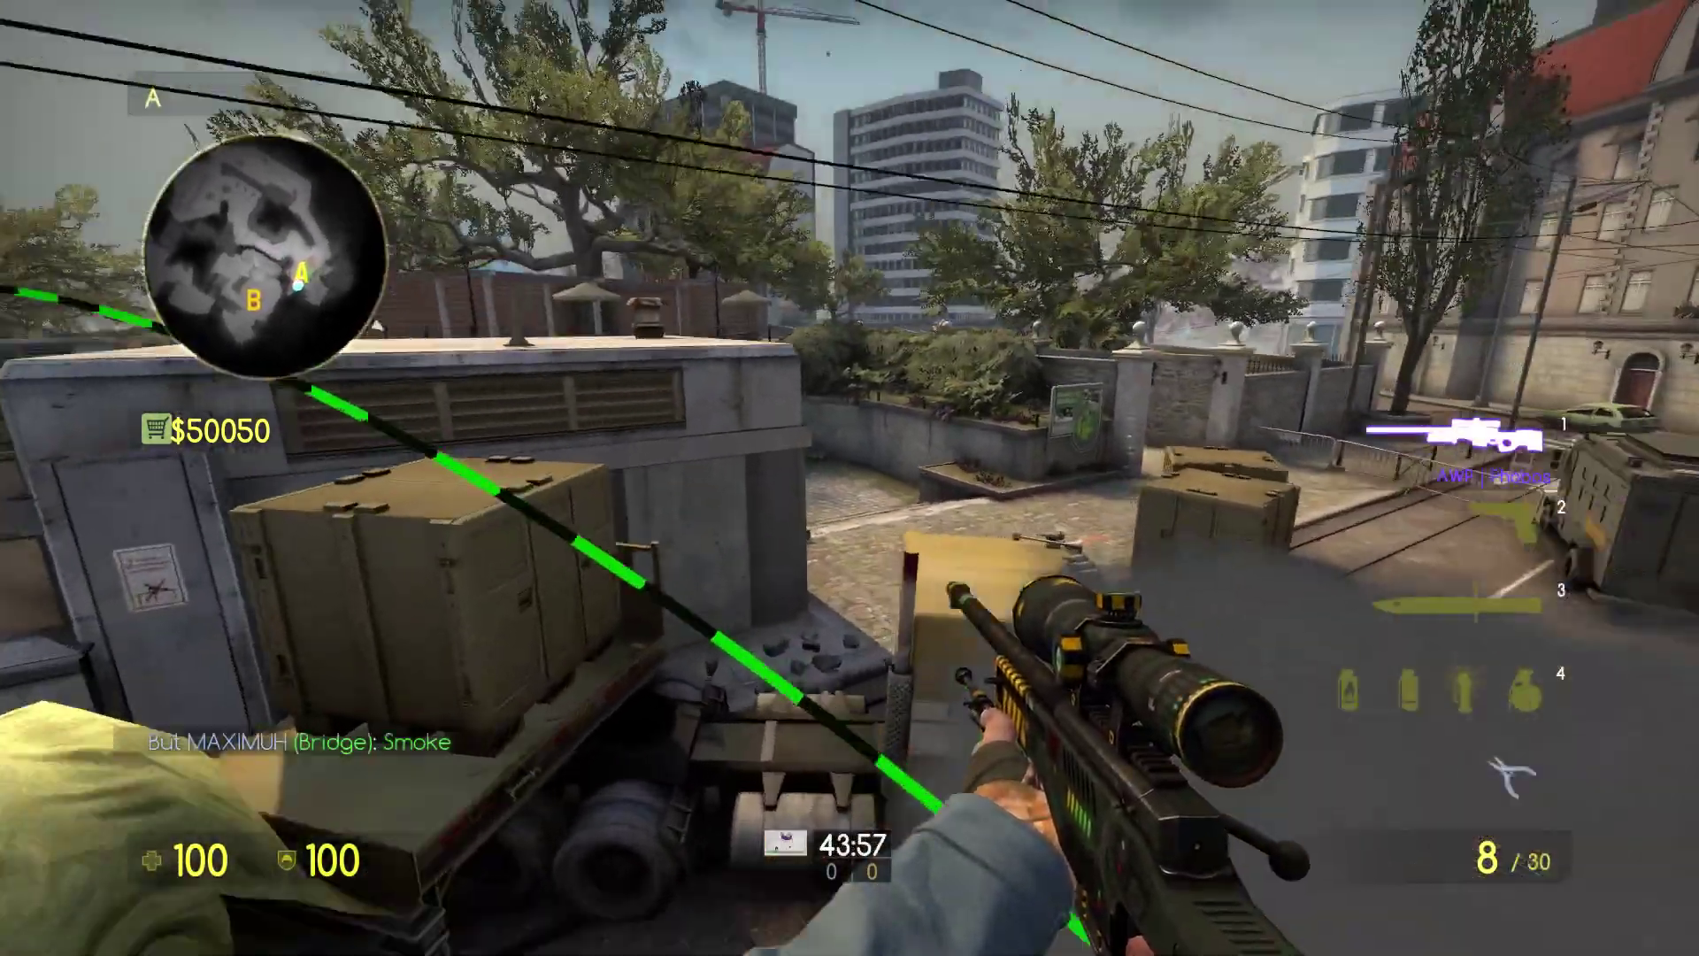
key(e)
key(1)
key(w)
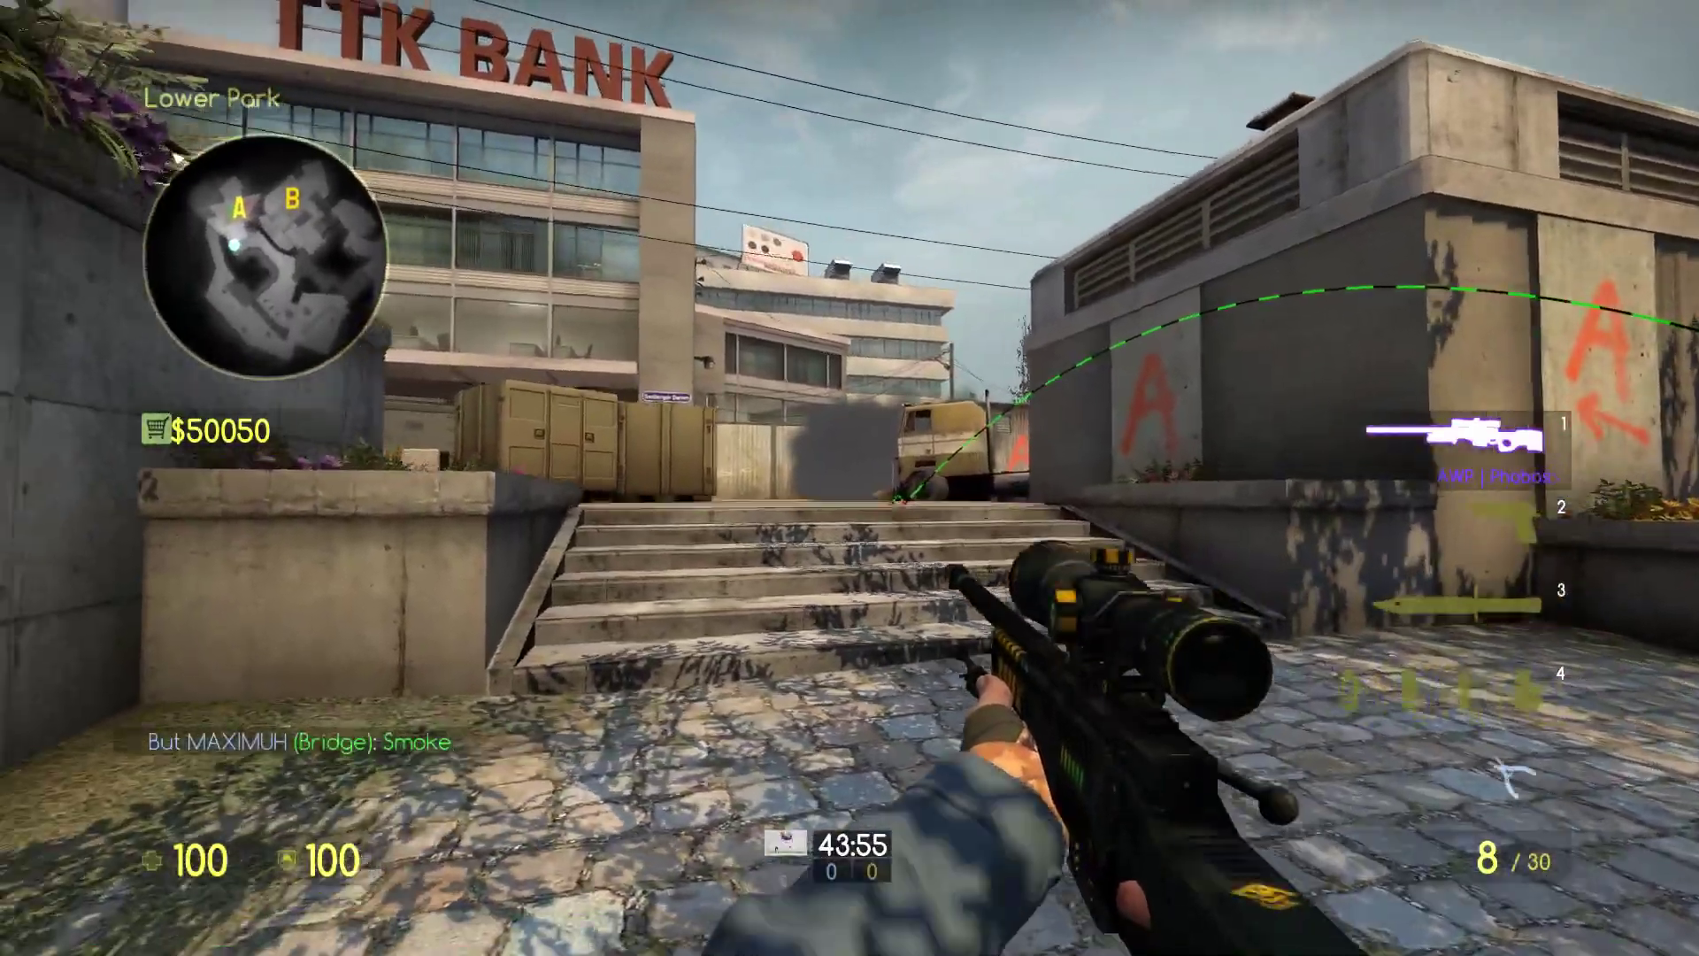
key(e)
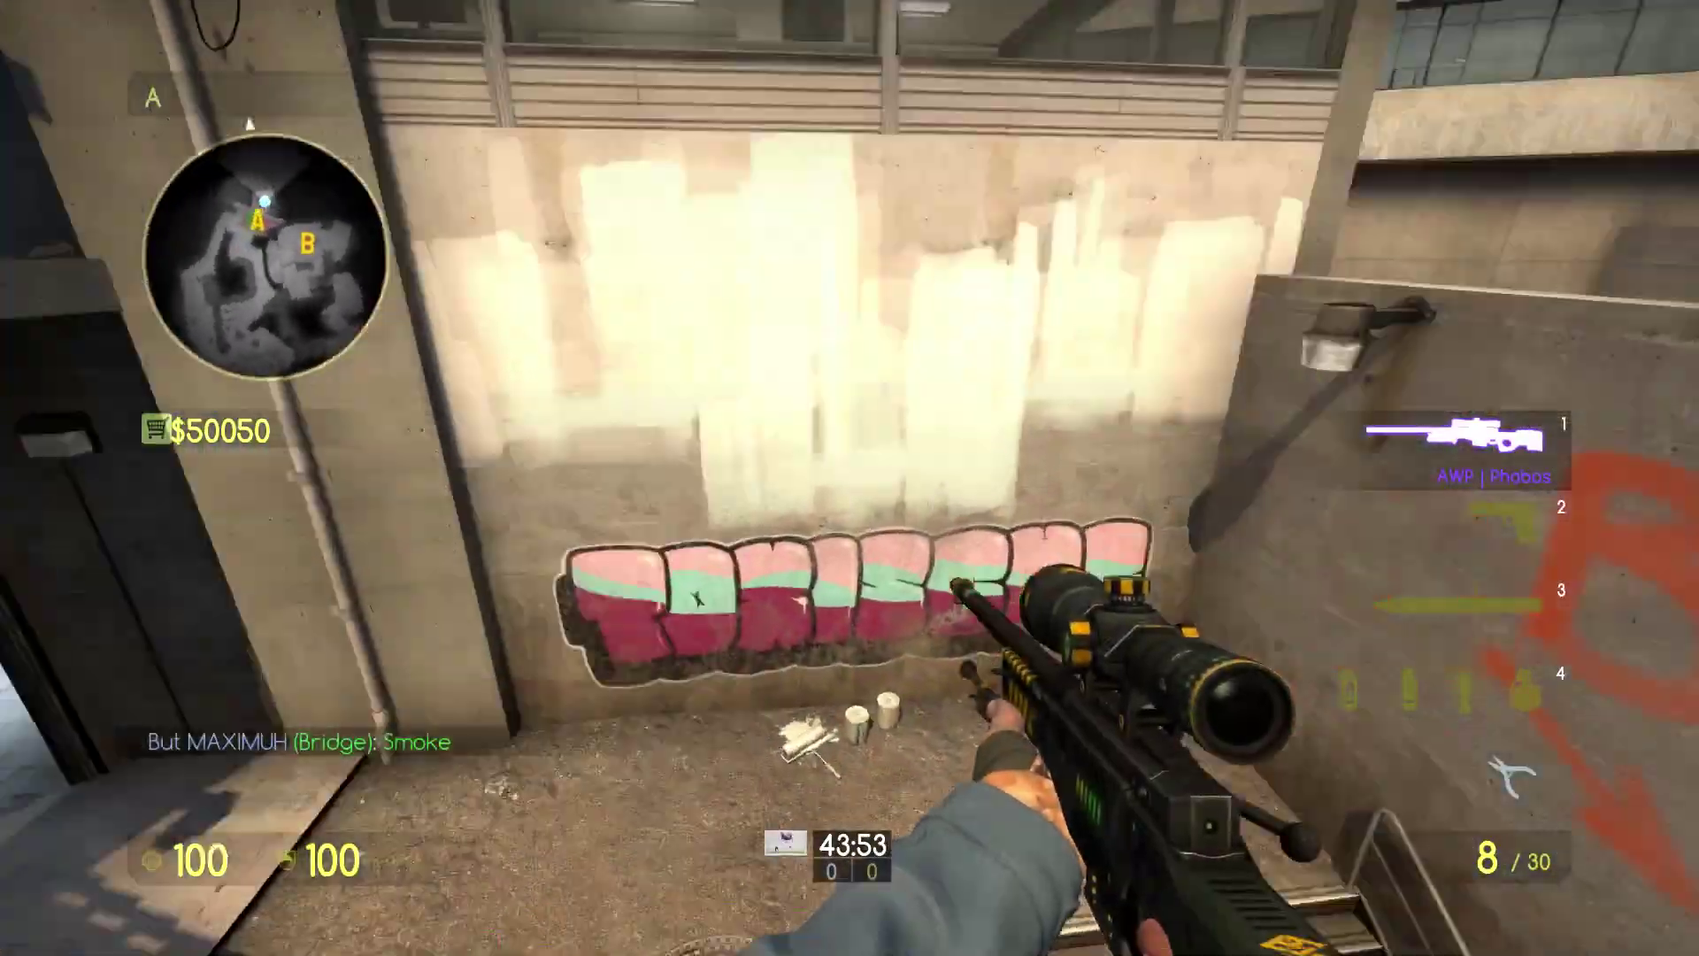
key(1)
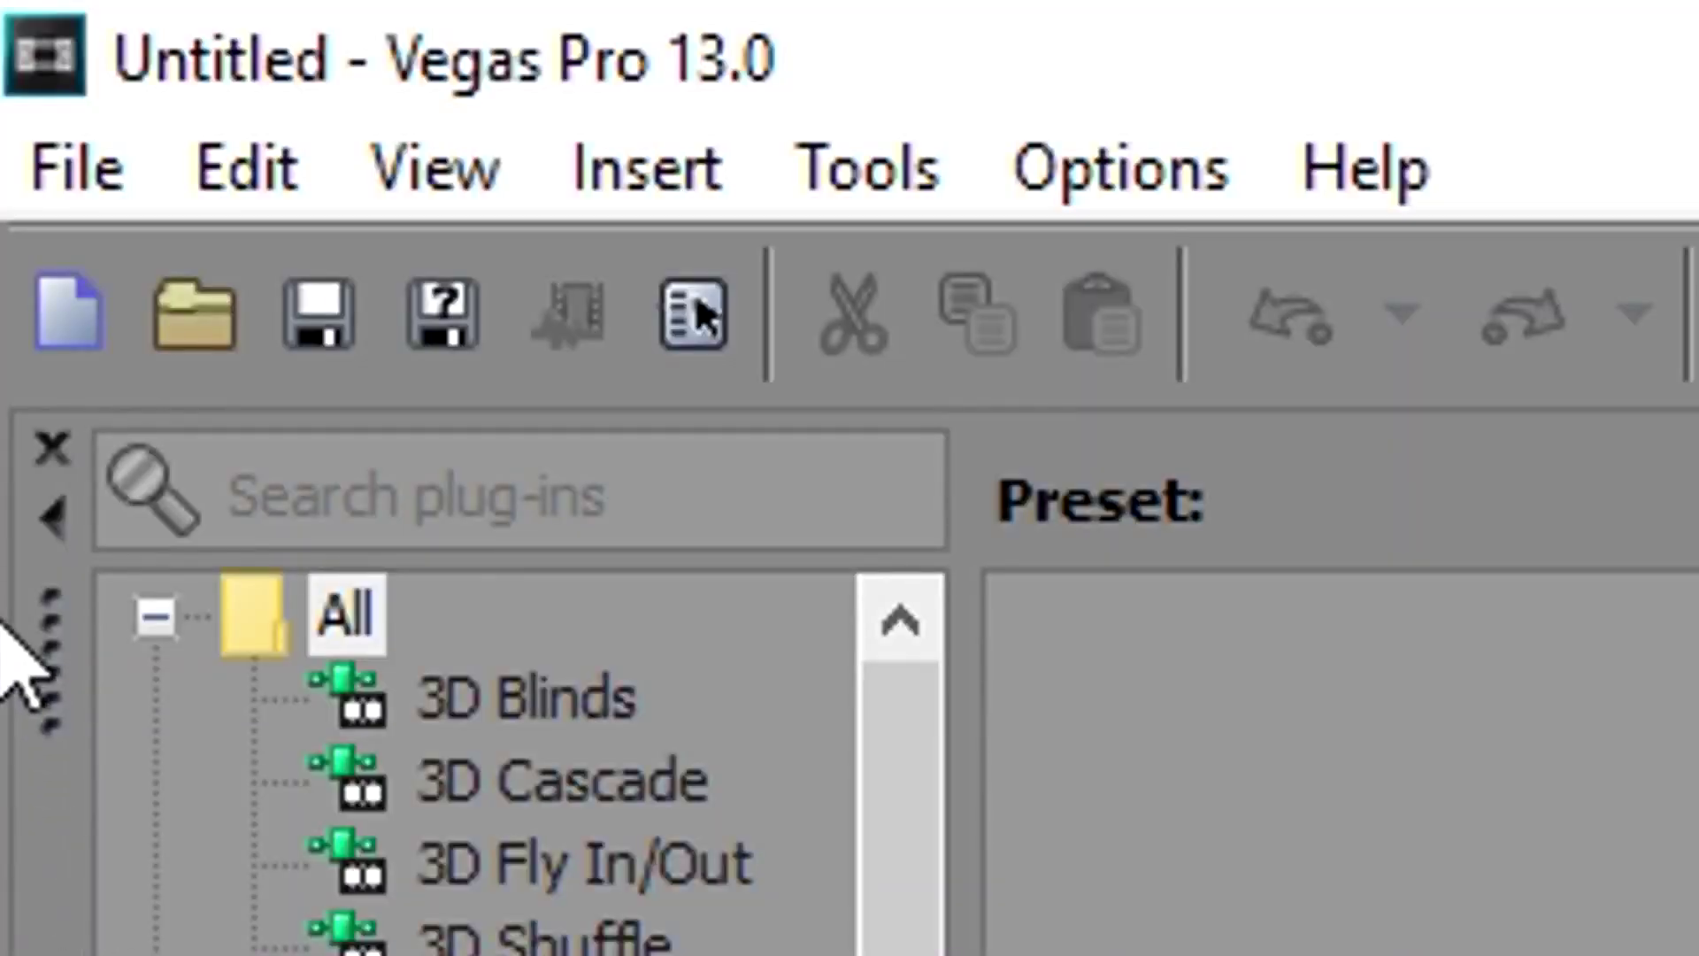
Start a new project from the HD 1080-24p template with a 59,940 (Double NTSC) frame rate
click(77, 168)
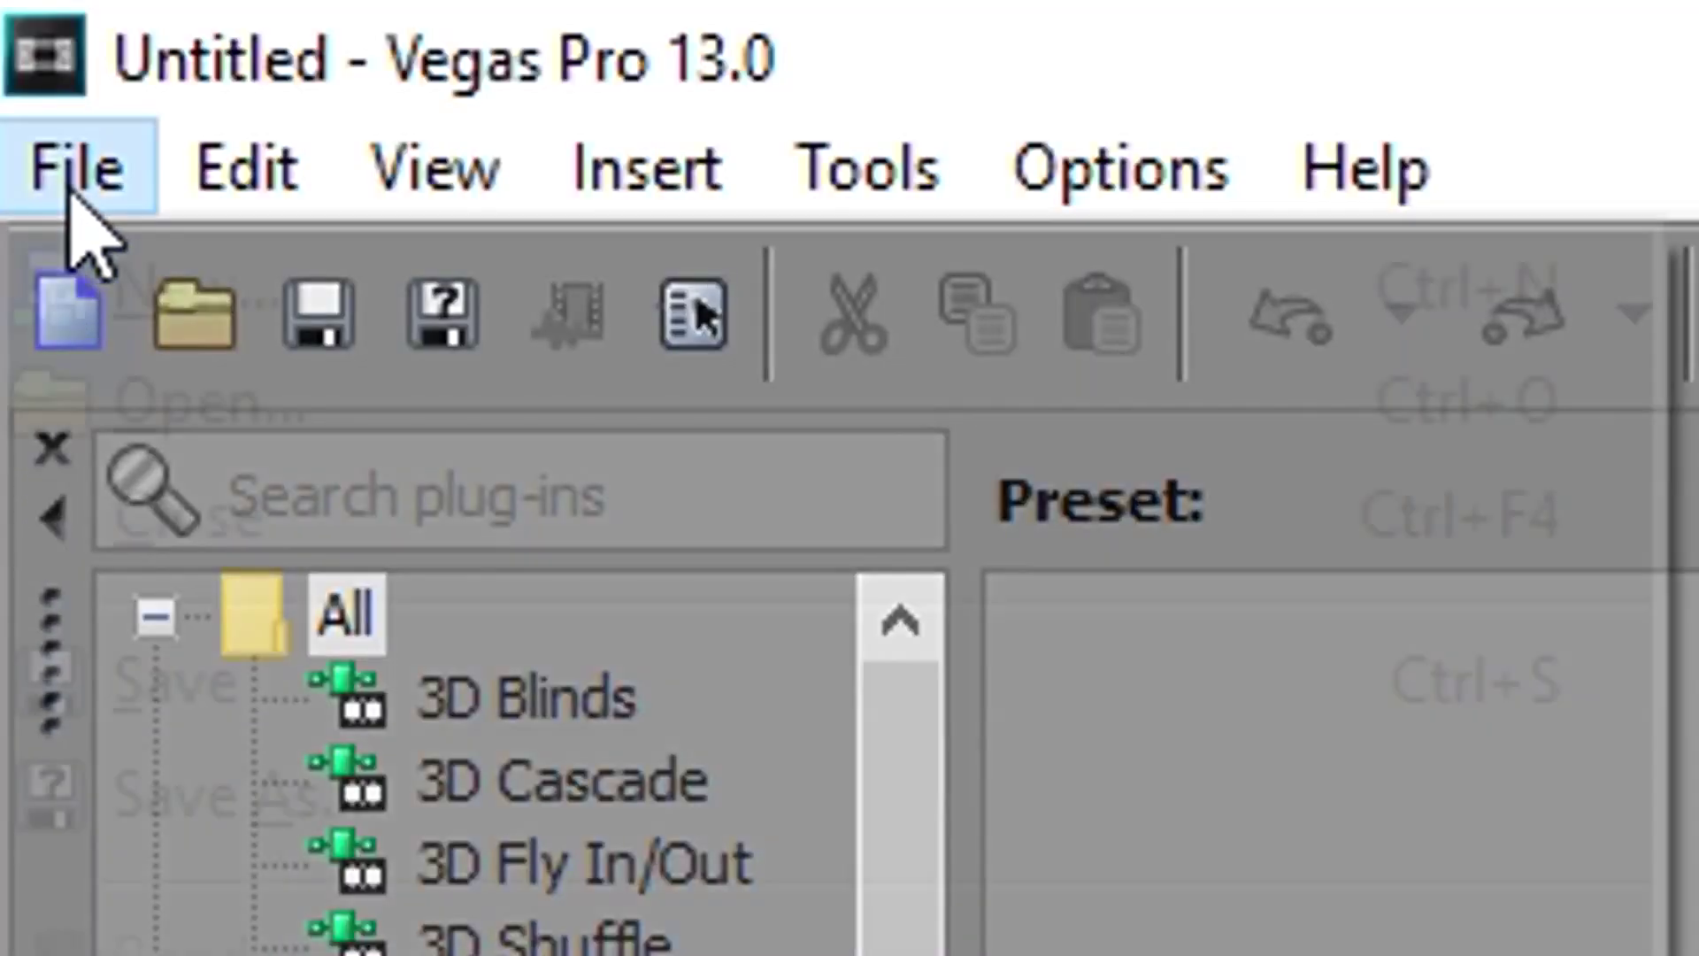
click(107, 284)
click(1024, 135)
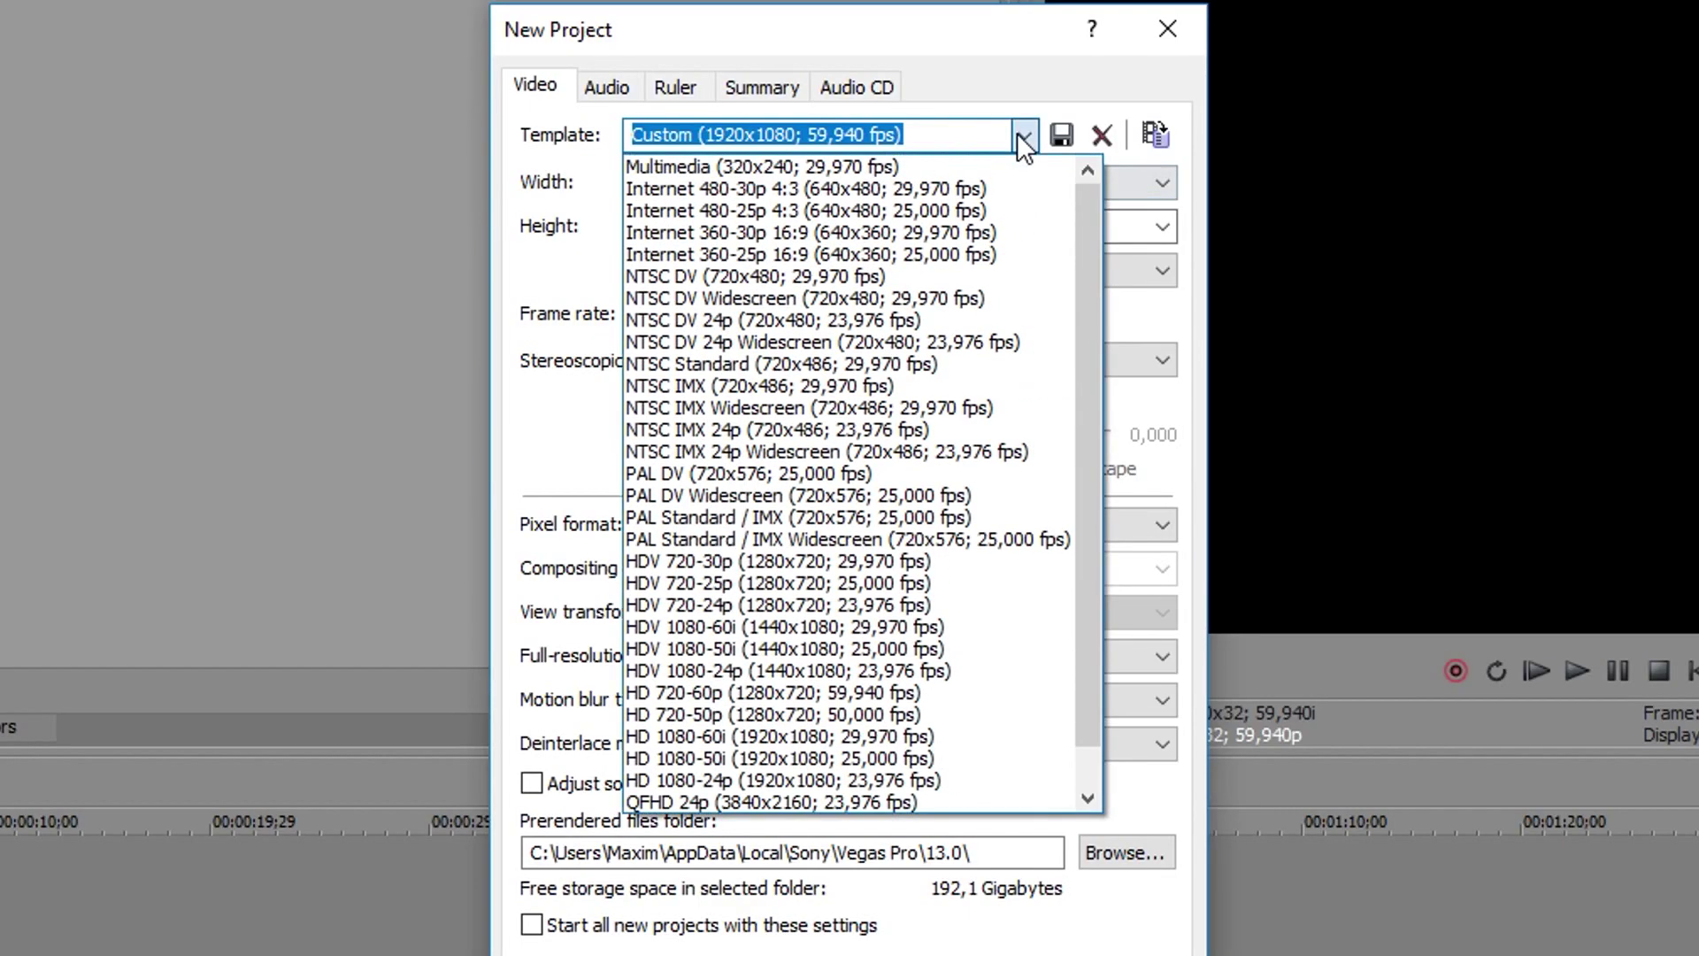
scroll(885, 354, down, 1)
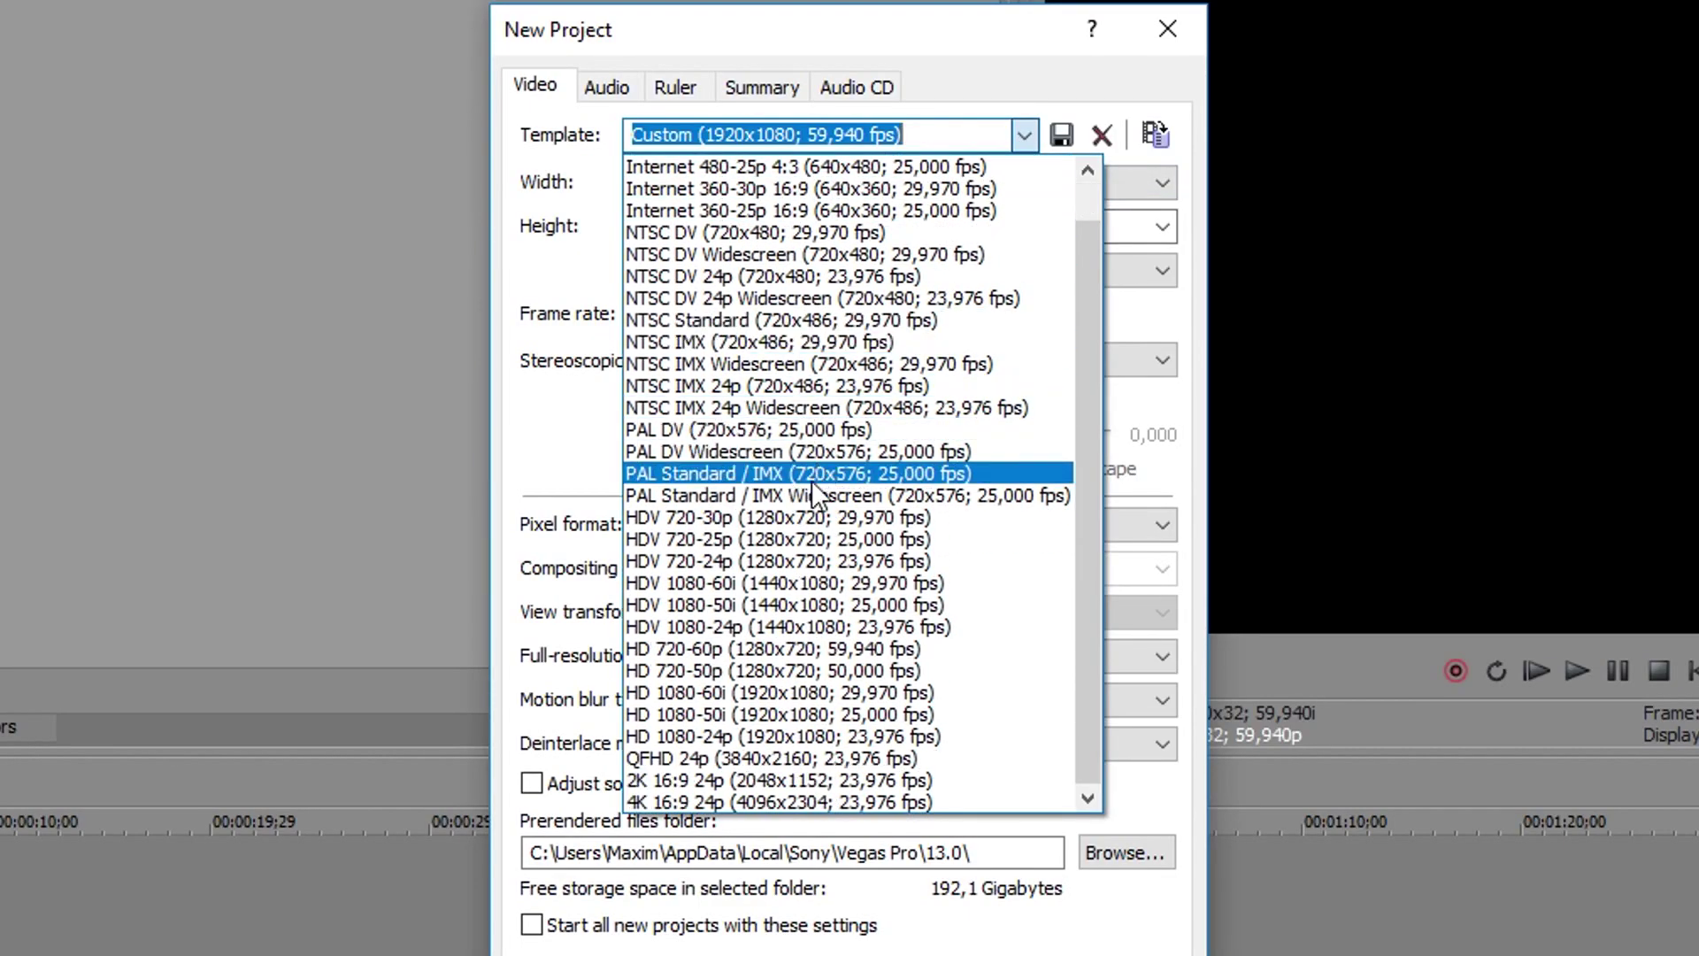
click(763, 737)
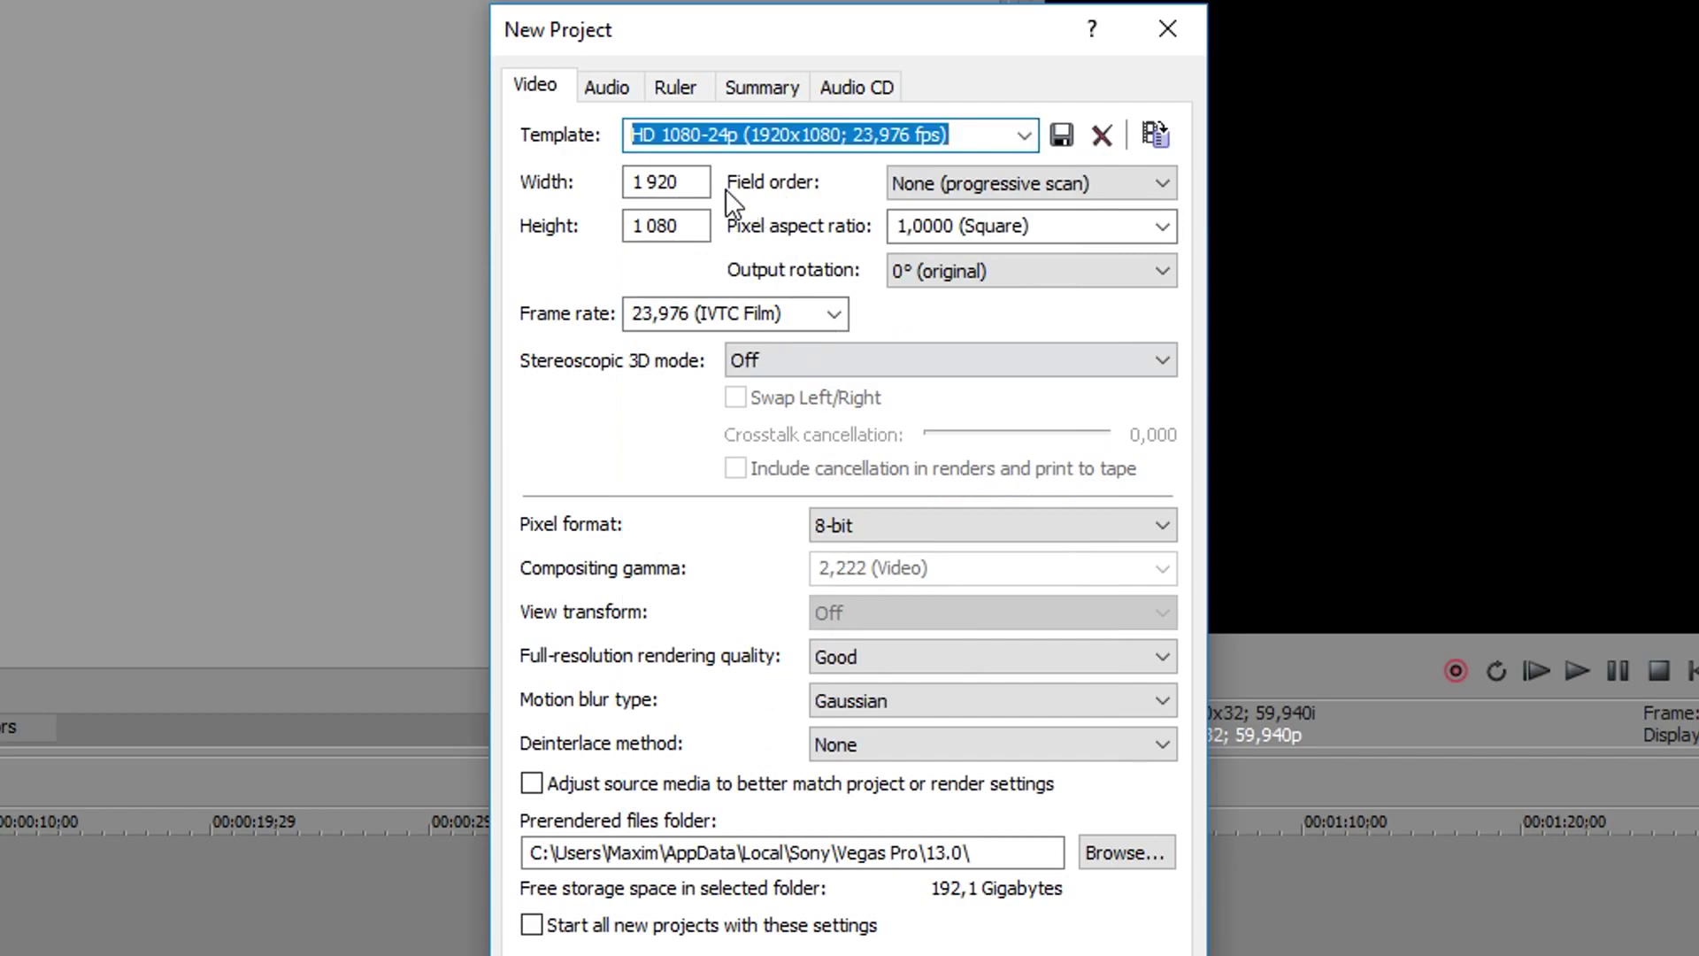
click(835, 319)
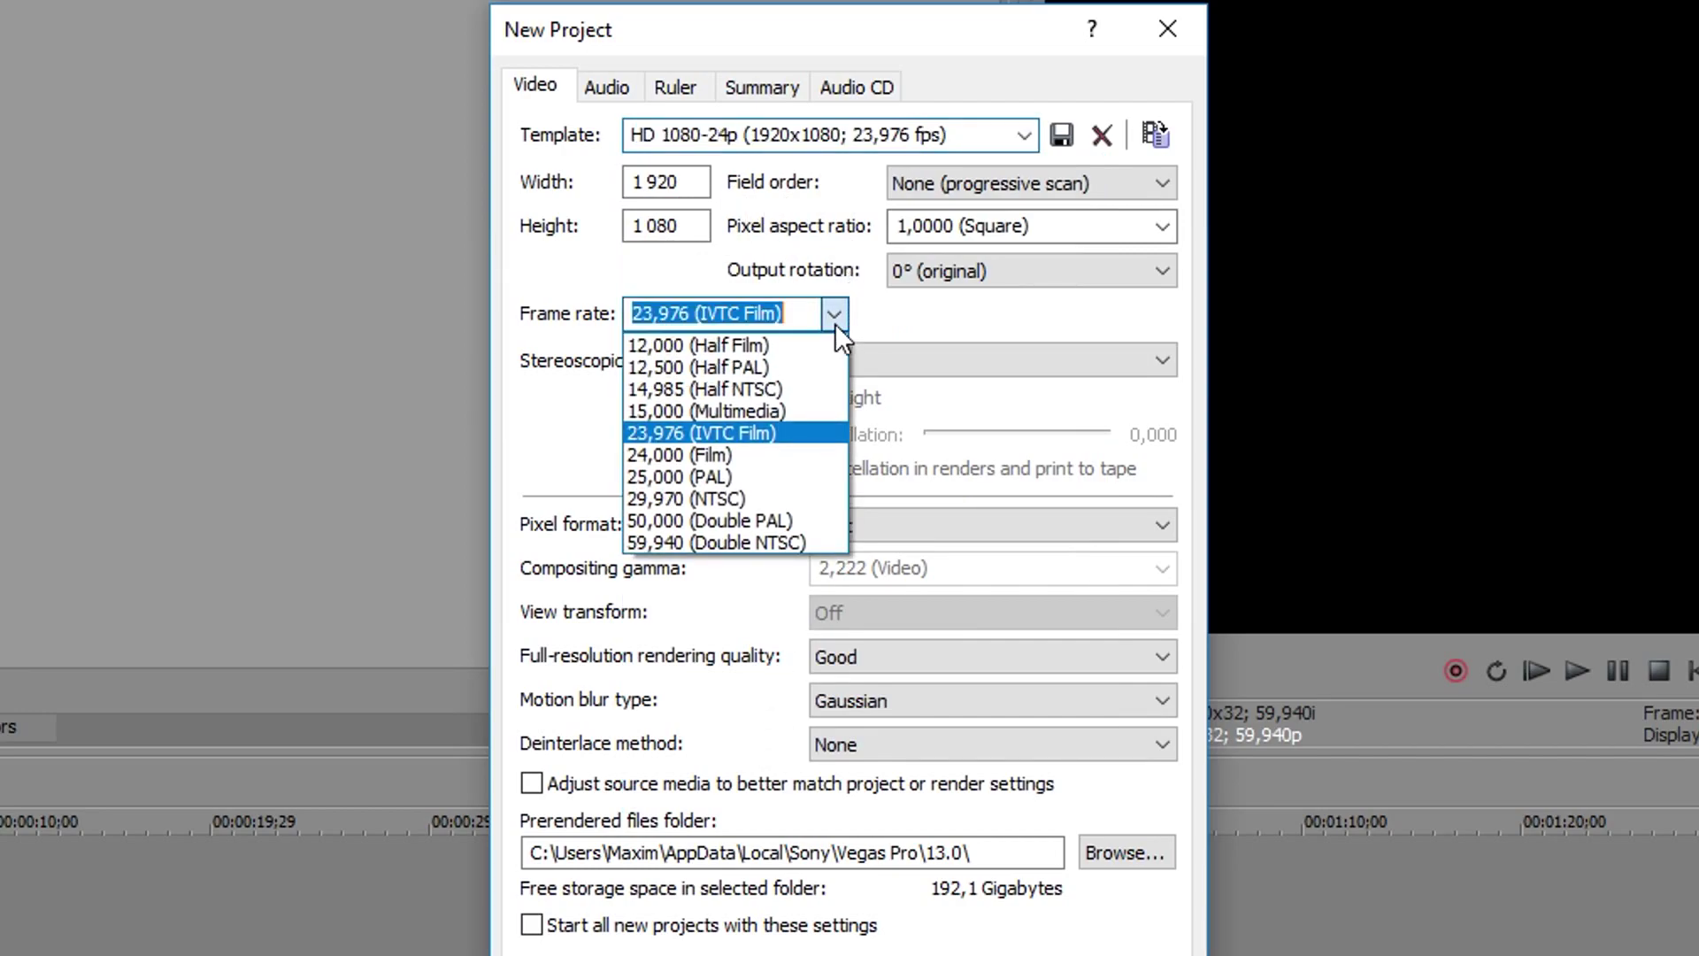
click(722, 542)
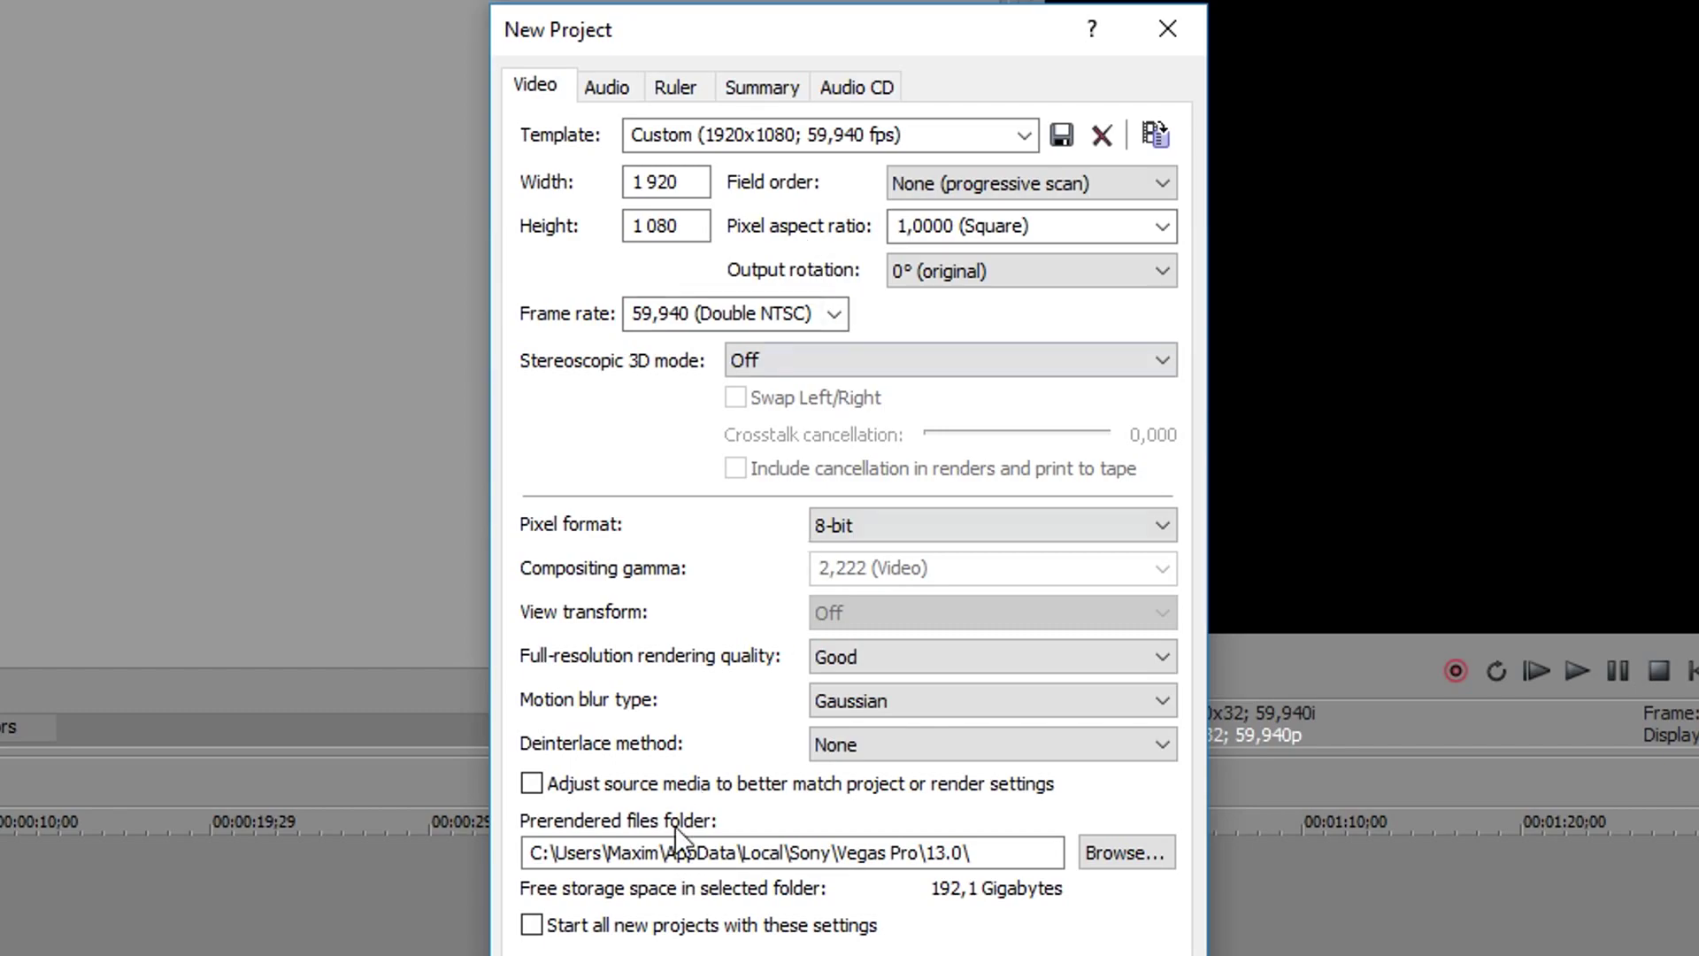
Make these settings the default for new projects and save them as template 'BananaGaming 2017-03-28'
click(638, 925)
click(940, 136)
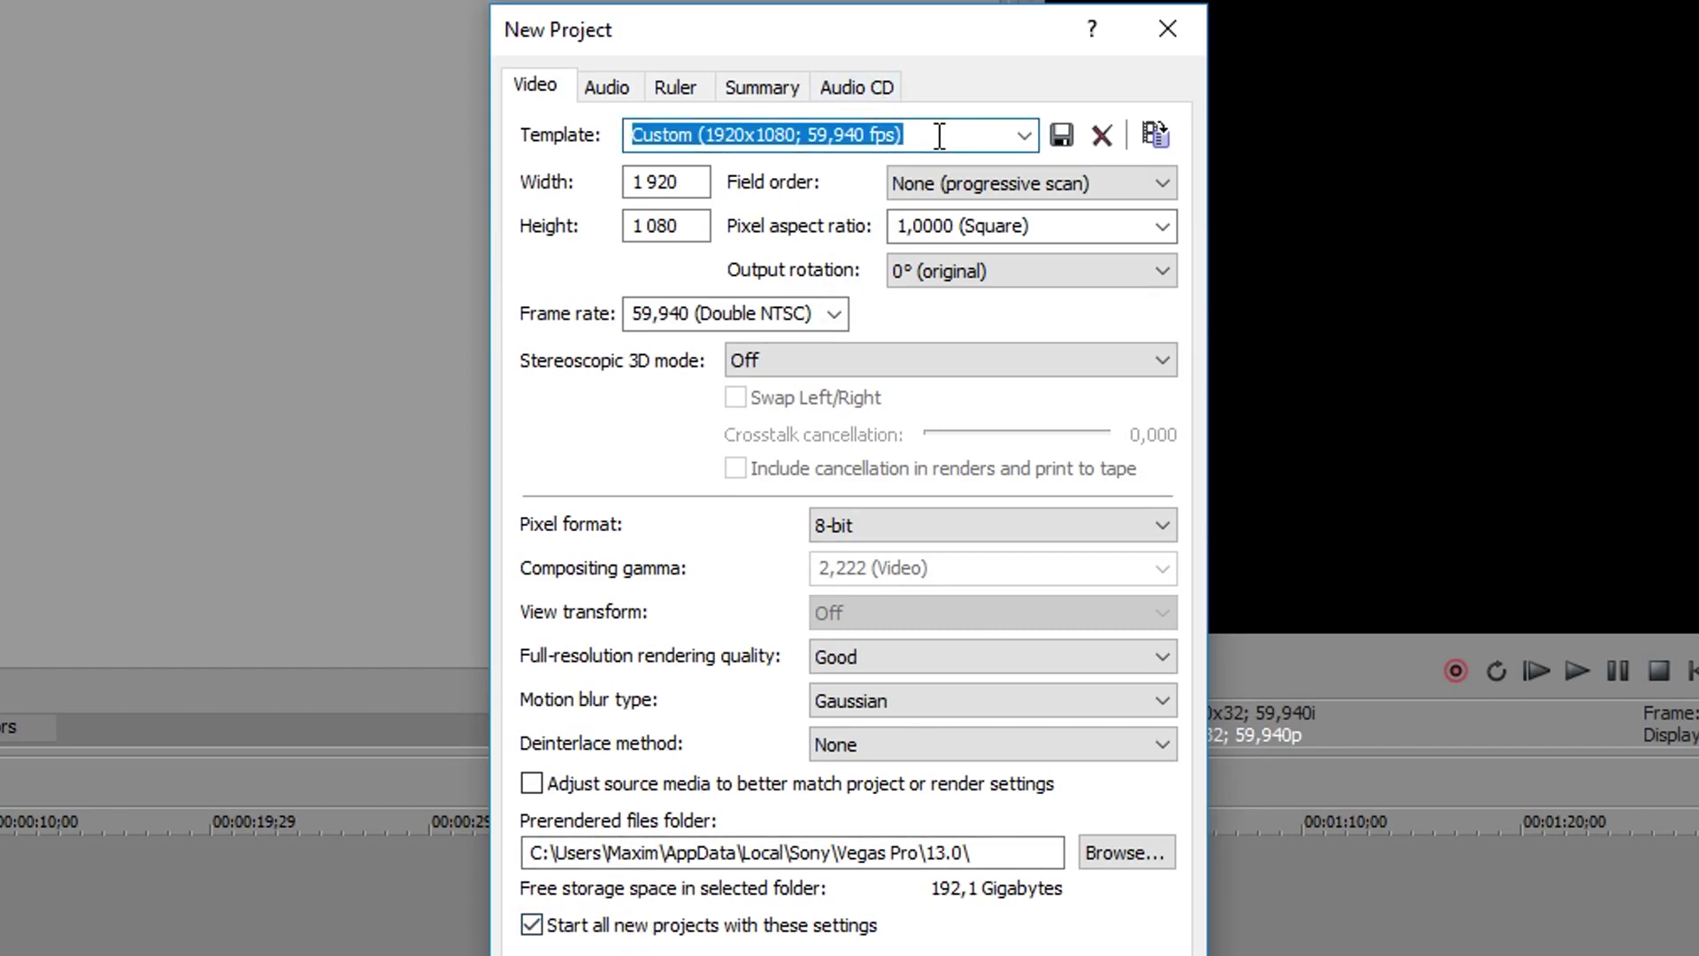
text(BananaGaming 2017-03-28)
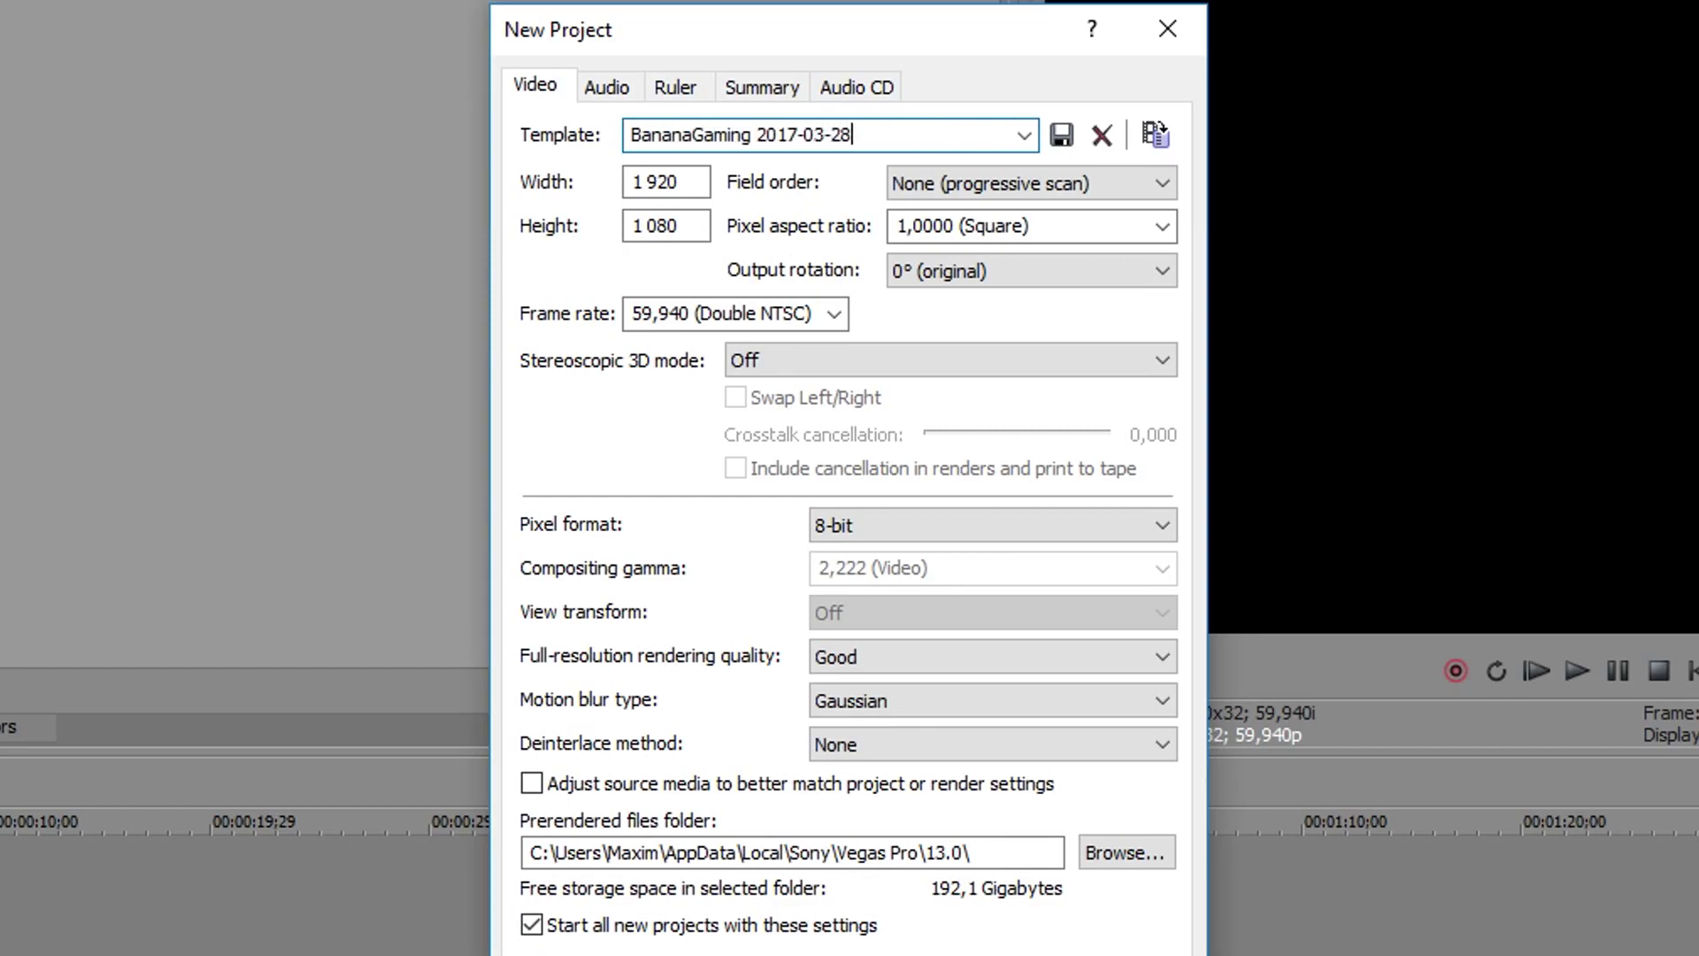
click(1062, 134)
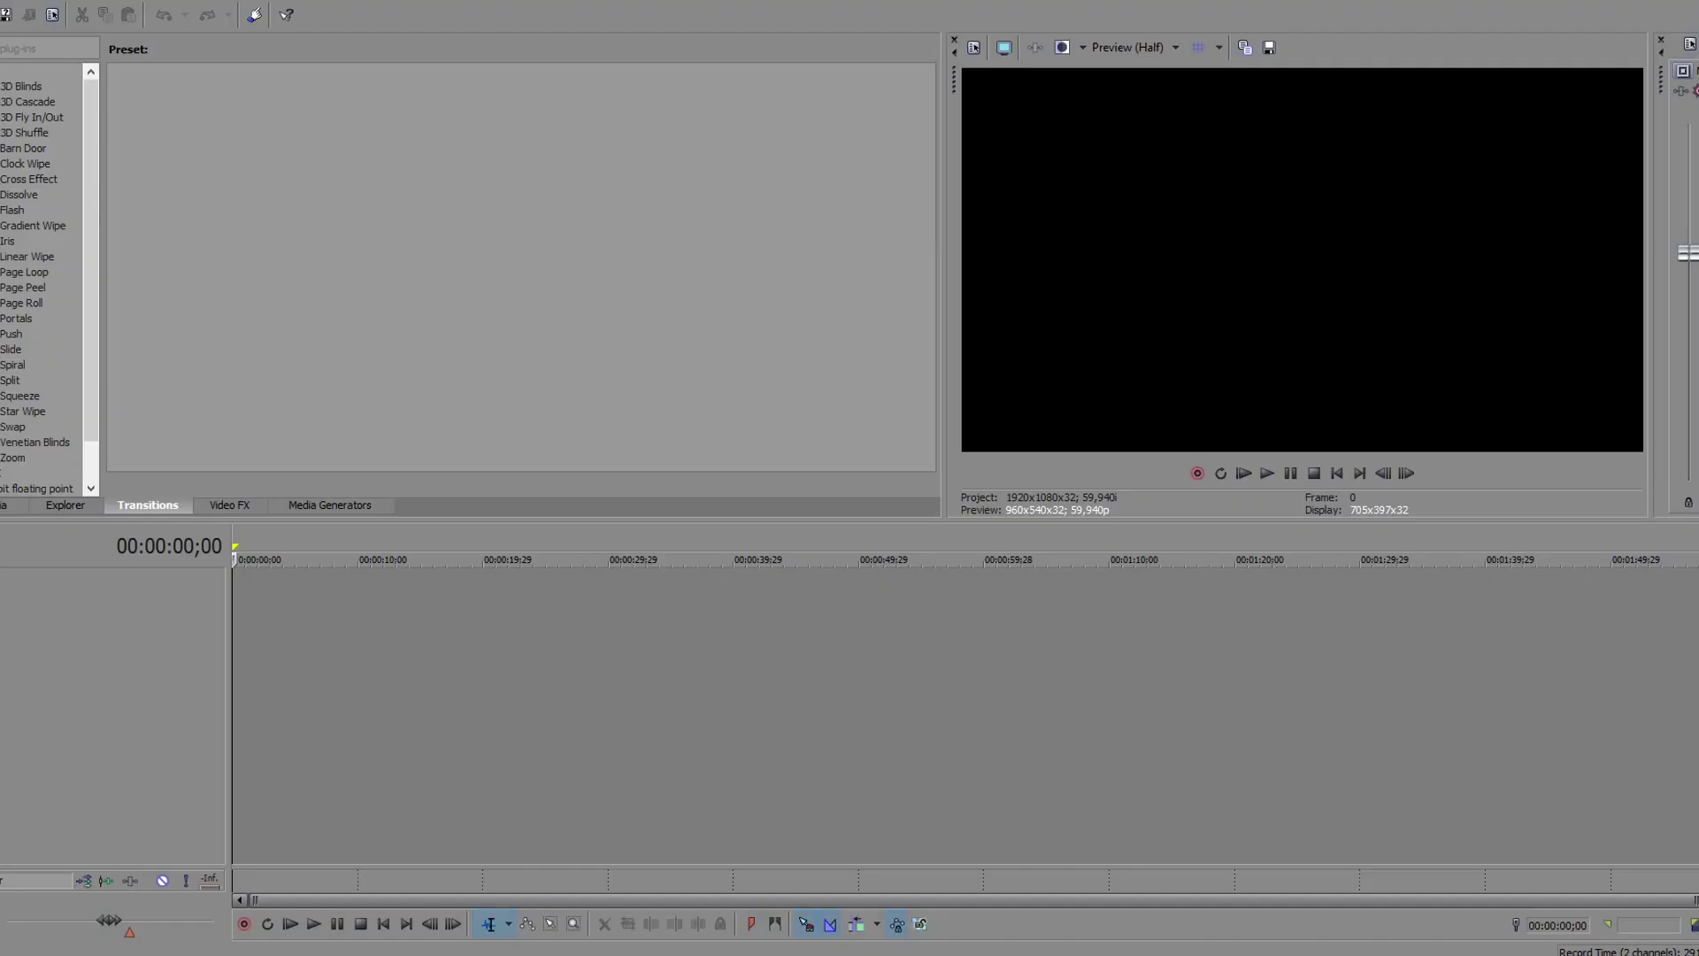
Drop the gameplay clips at the timeline start and trim the end of the third clip
drag(1698, 495, 561, 596)
drag(369, 624, 238, 620)
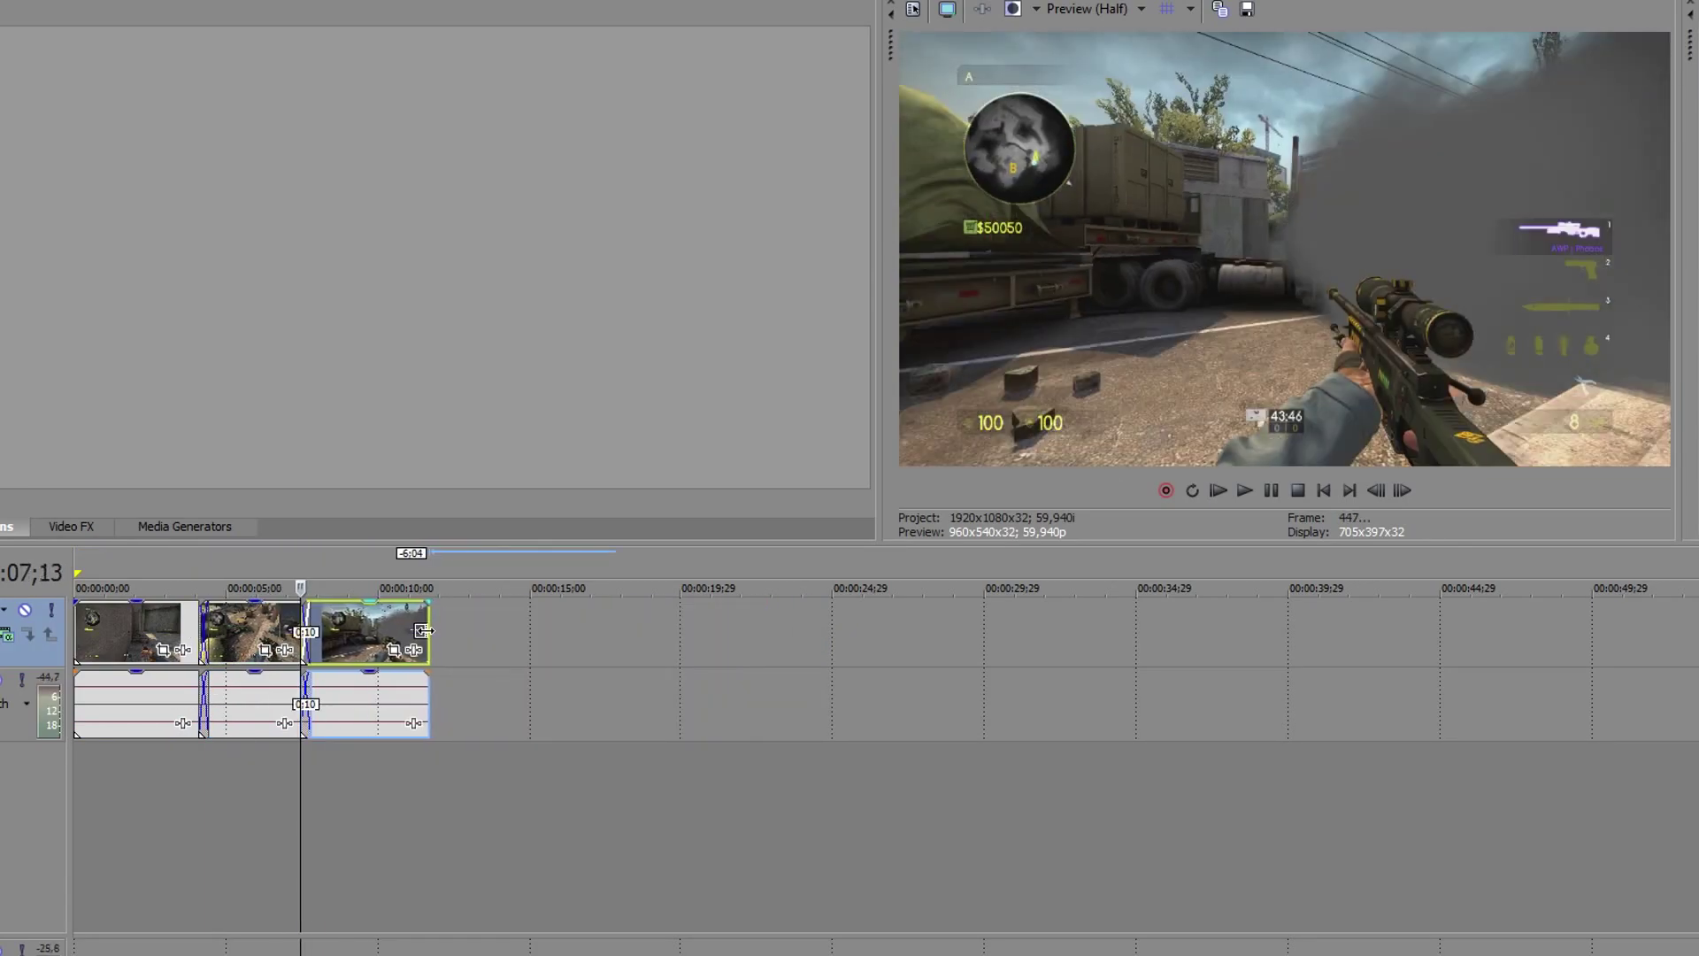
drag(425, 631, 422, 631)
click(487, 715)
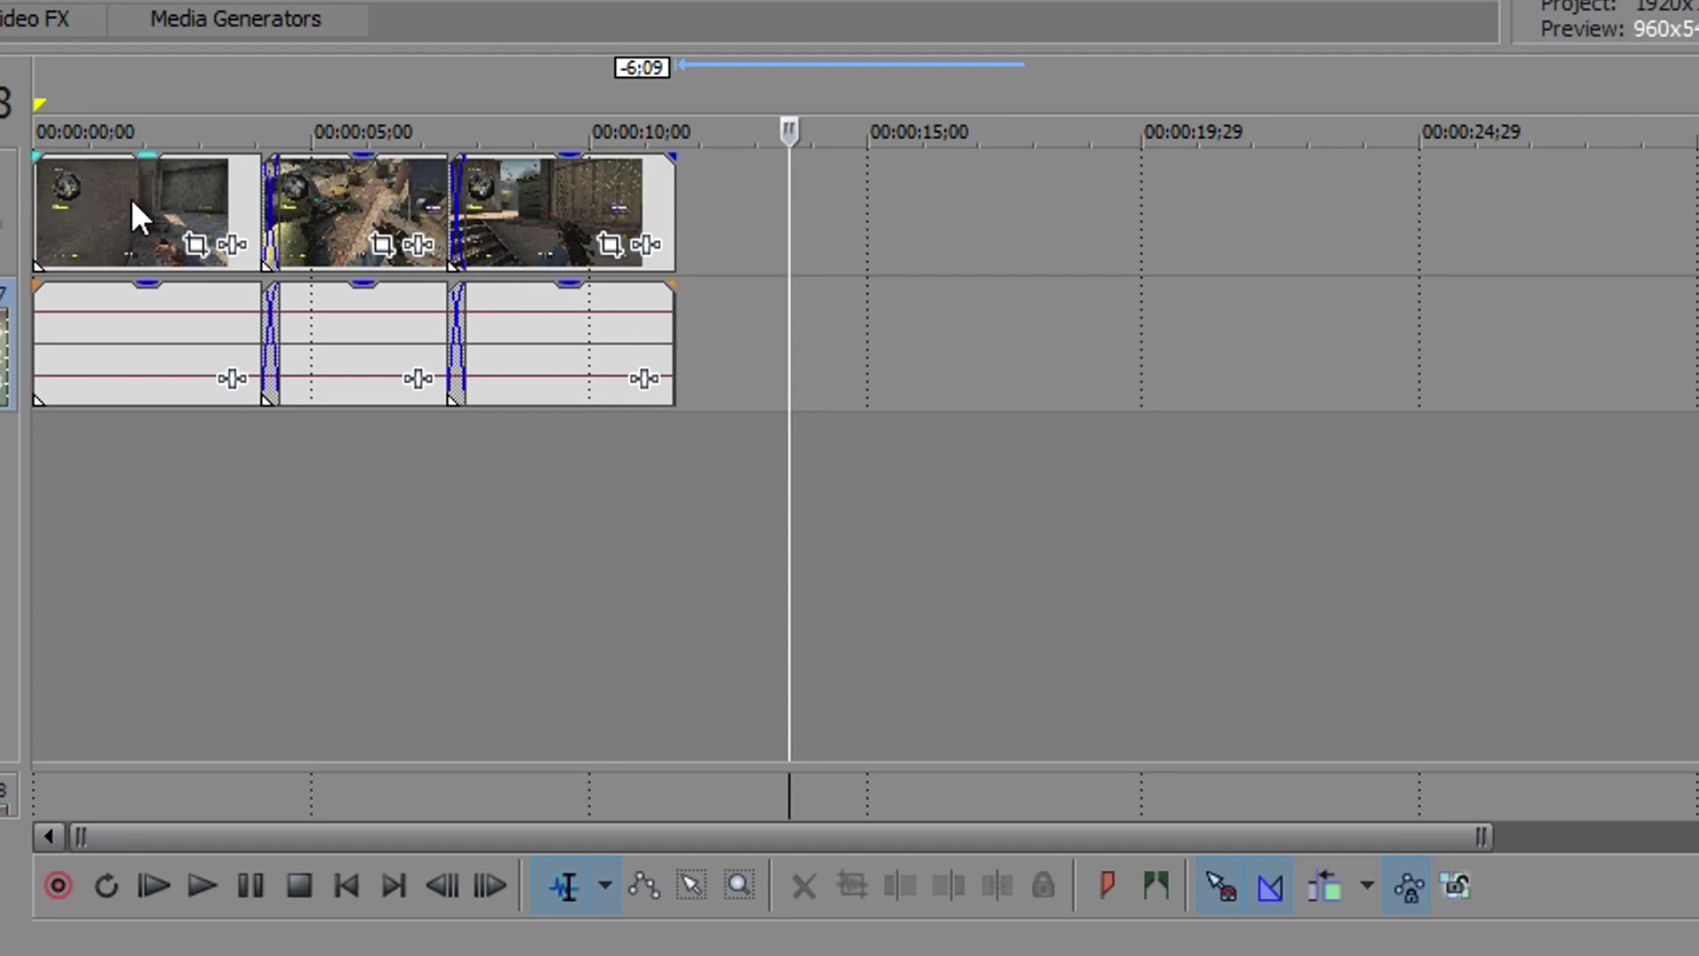
Select all three timeline clips and bring up the Switches submenu of their context menu
click(131, 199)
shift+click(549, 178)
right_click(549, 178)
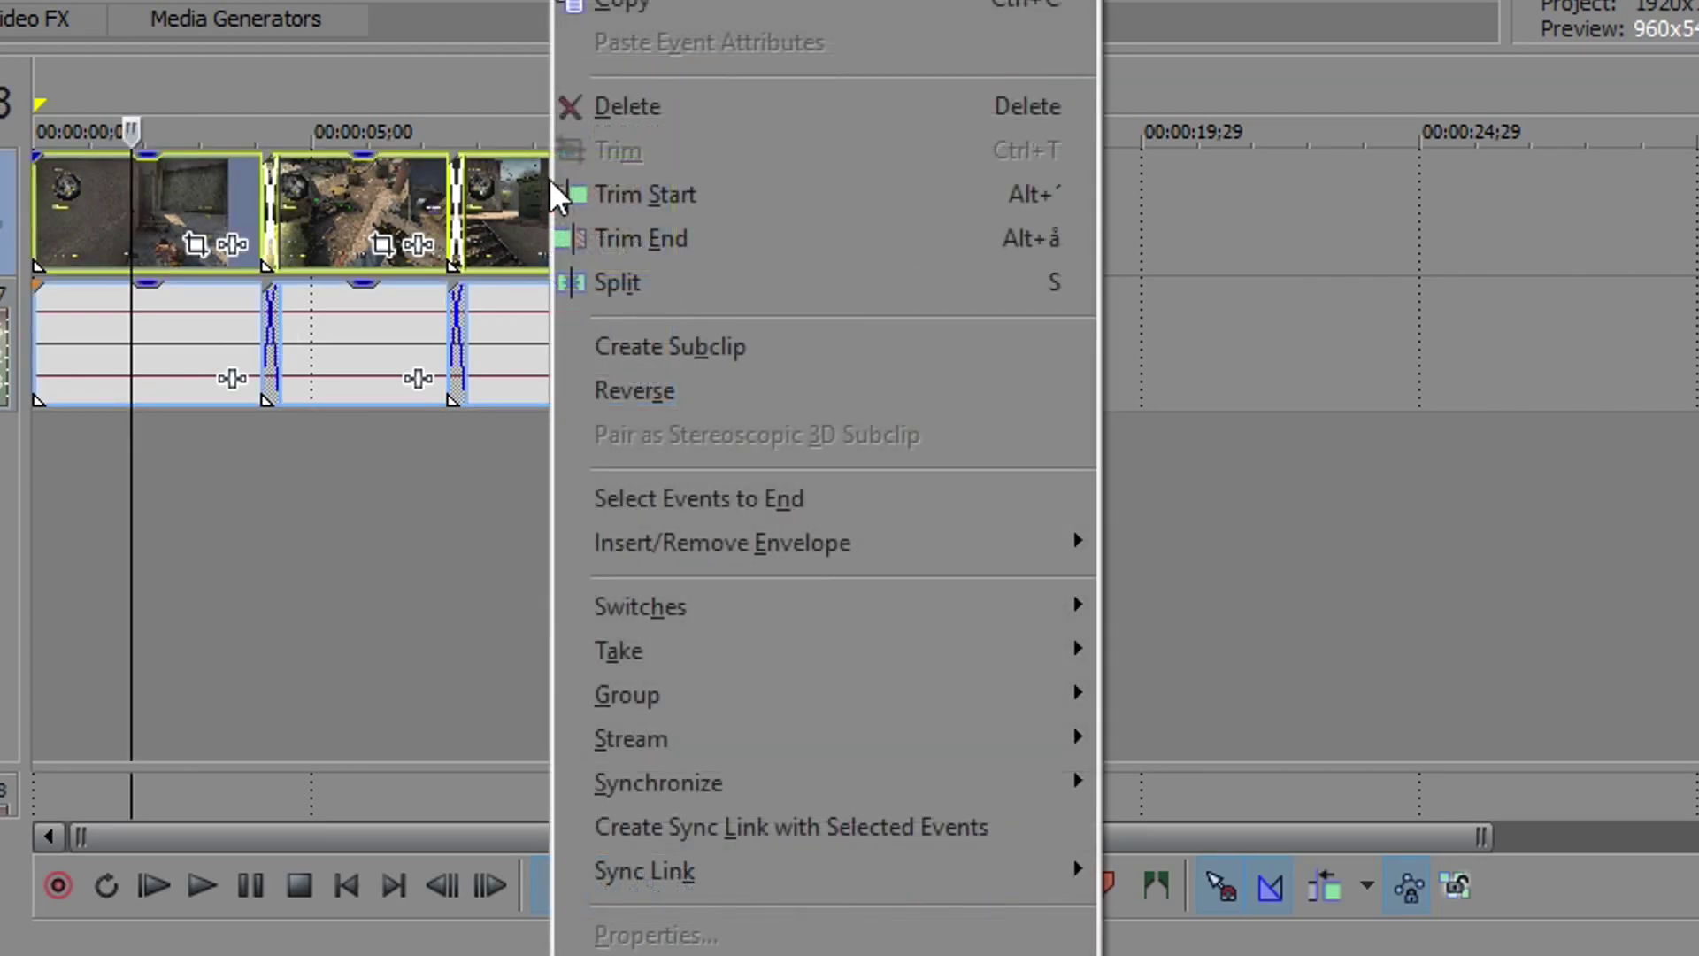
mouse_move(956, 613)
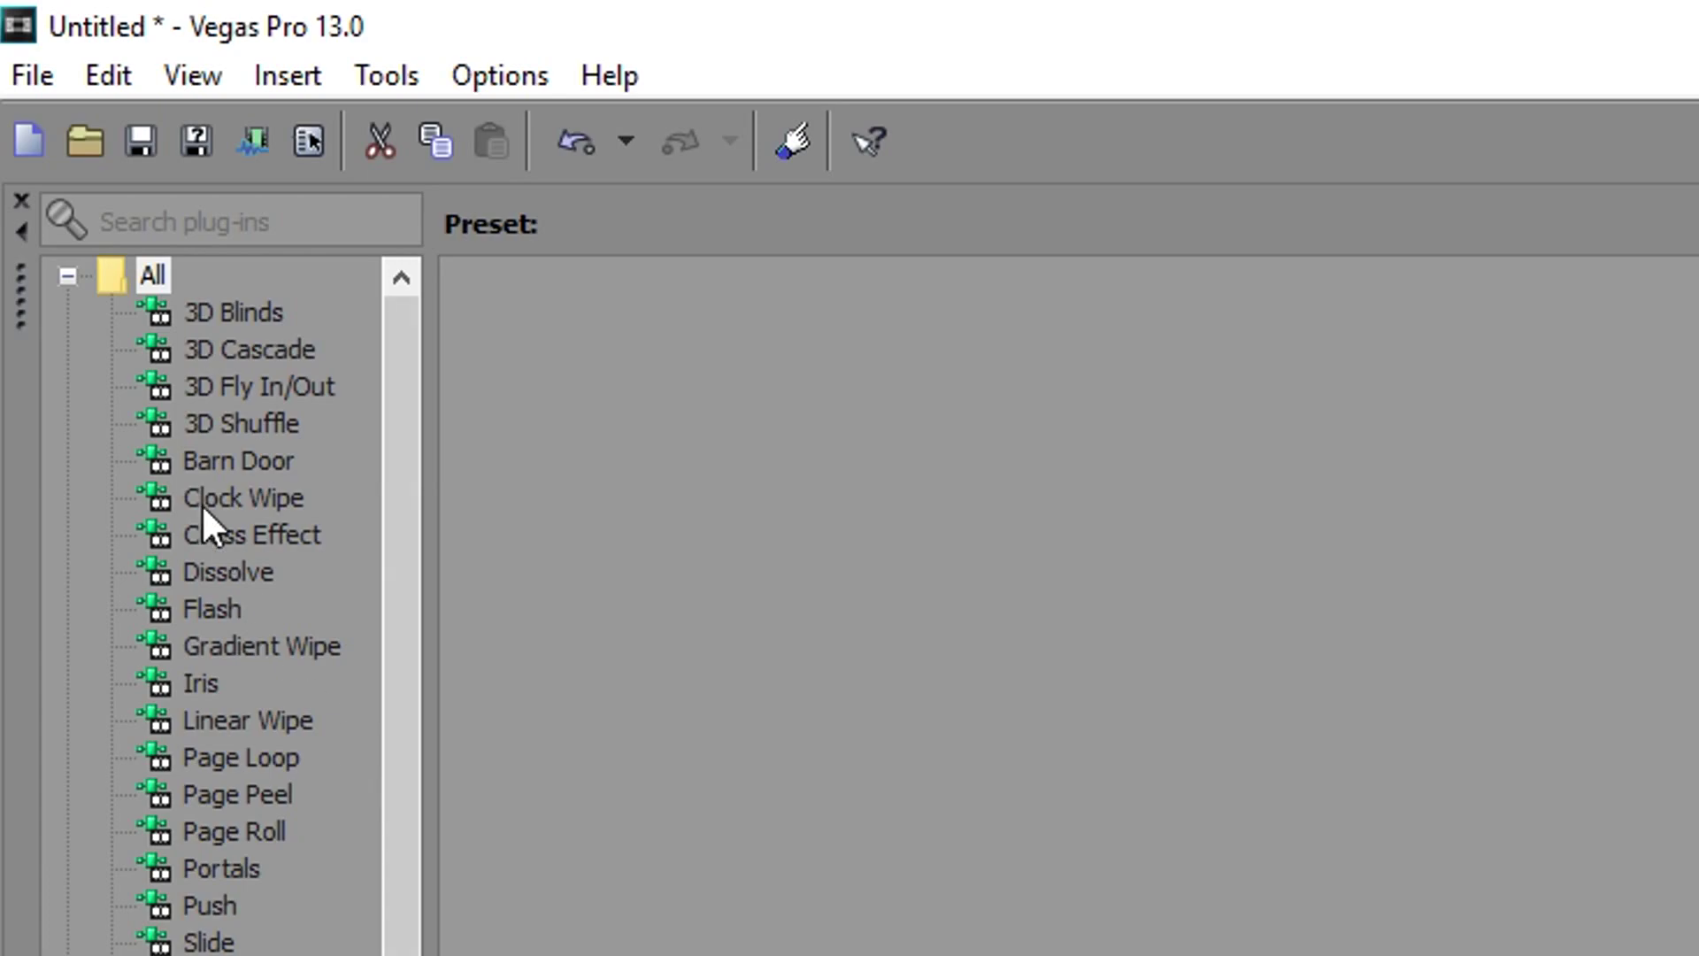
In Render As, customize the Sony AVC/MVC Internet 1920x1080-30p template
click(32, 75)
click(133, 428)
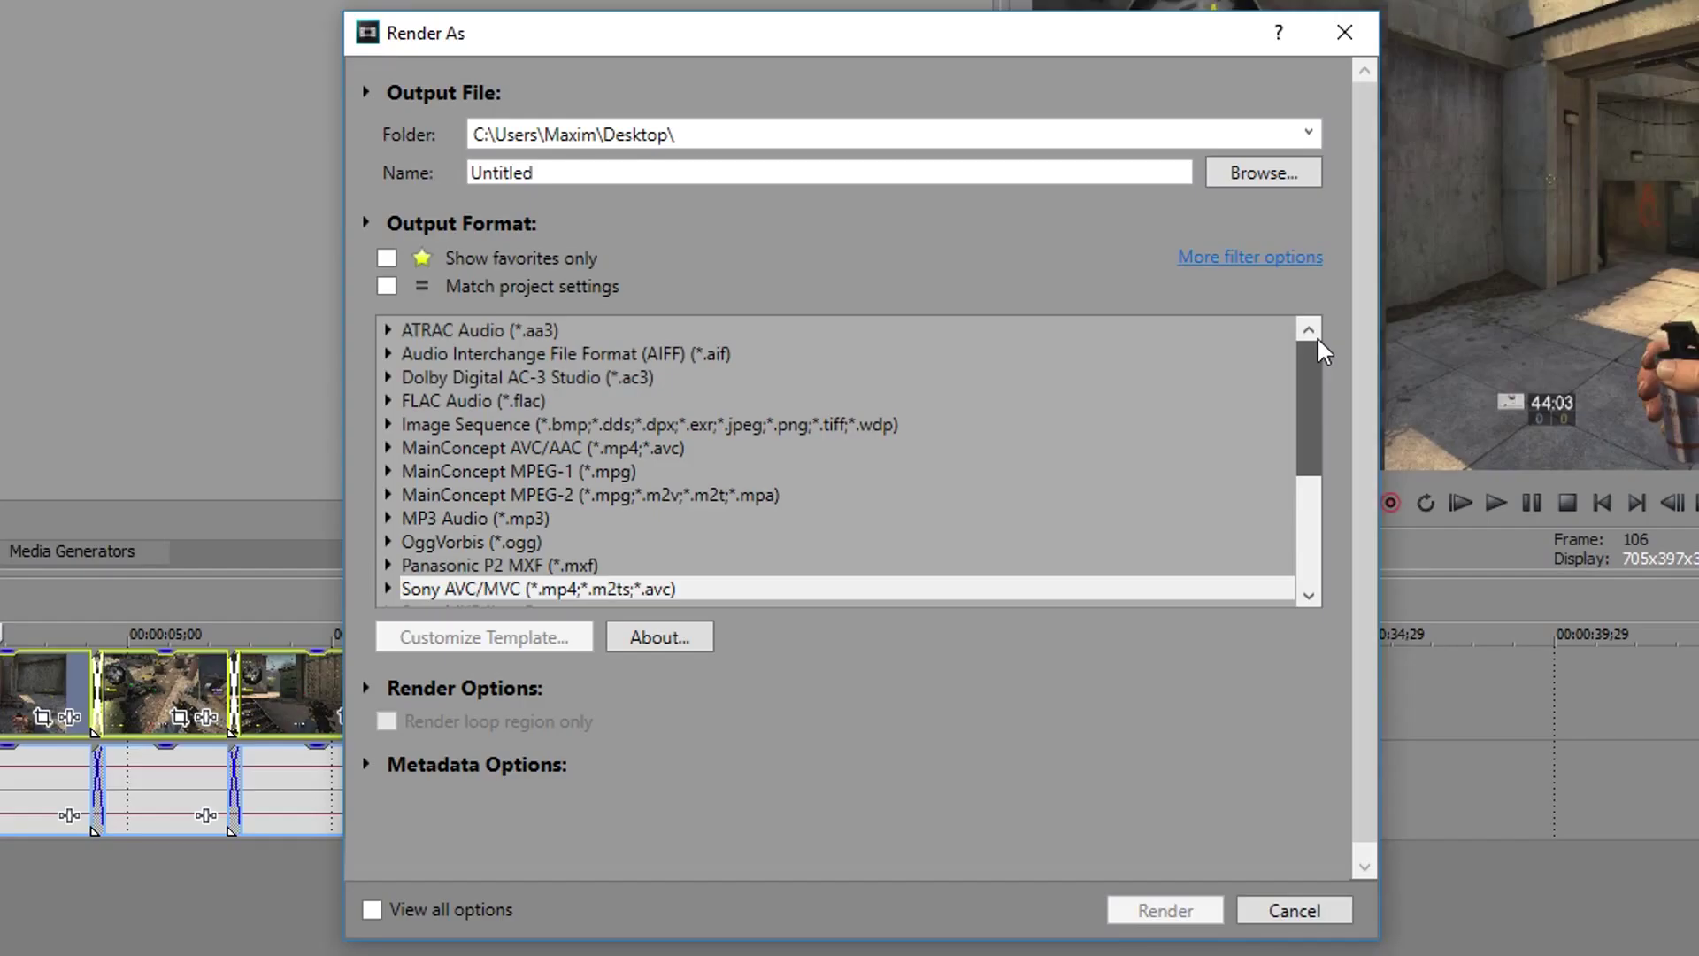
scroll(1326, 443, down, 3)
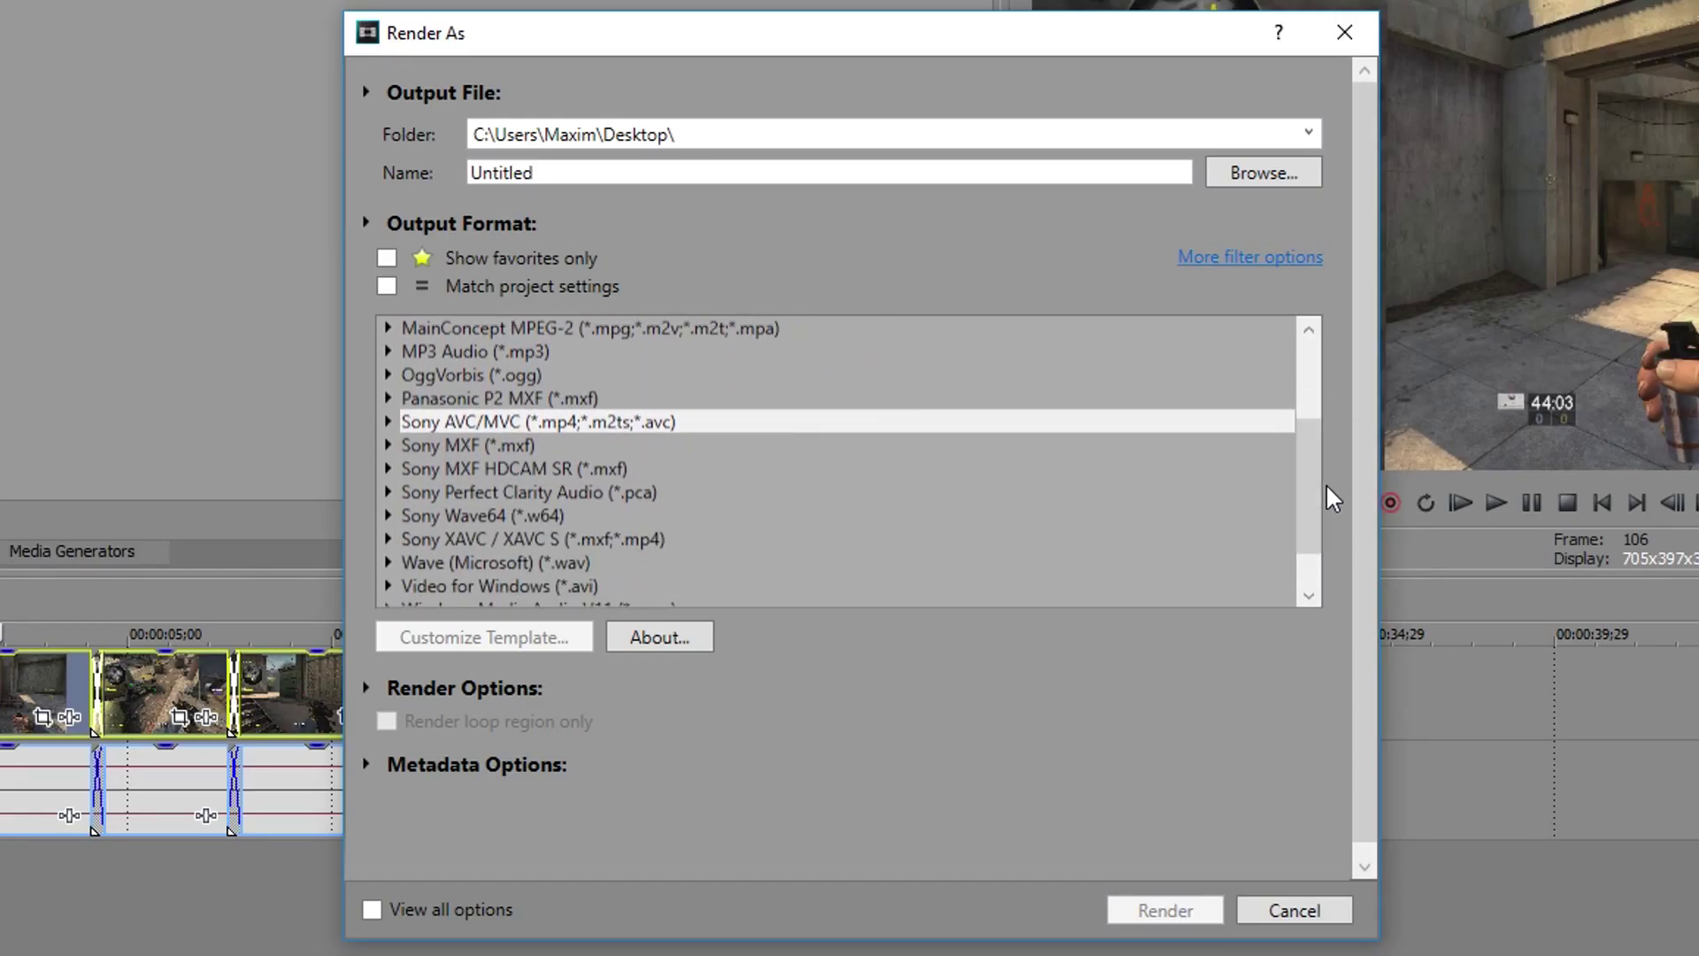
click(389, 421)
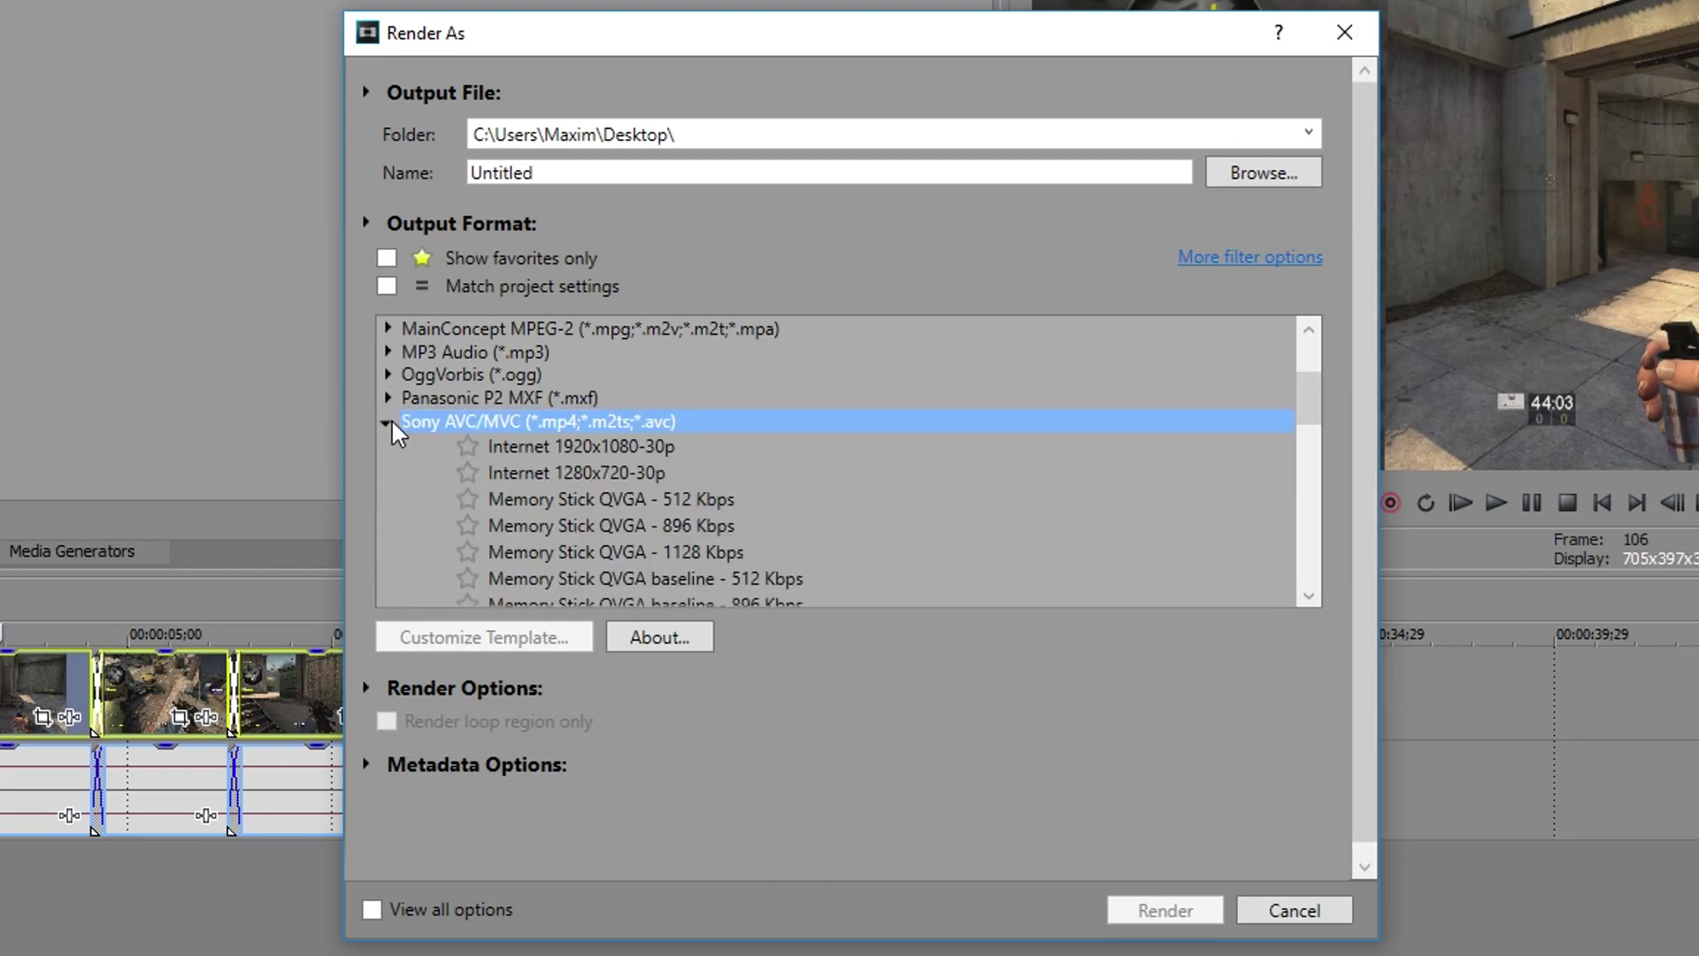
click(609, 446)
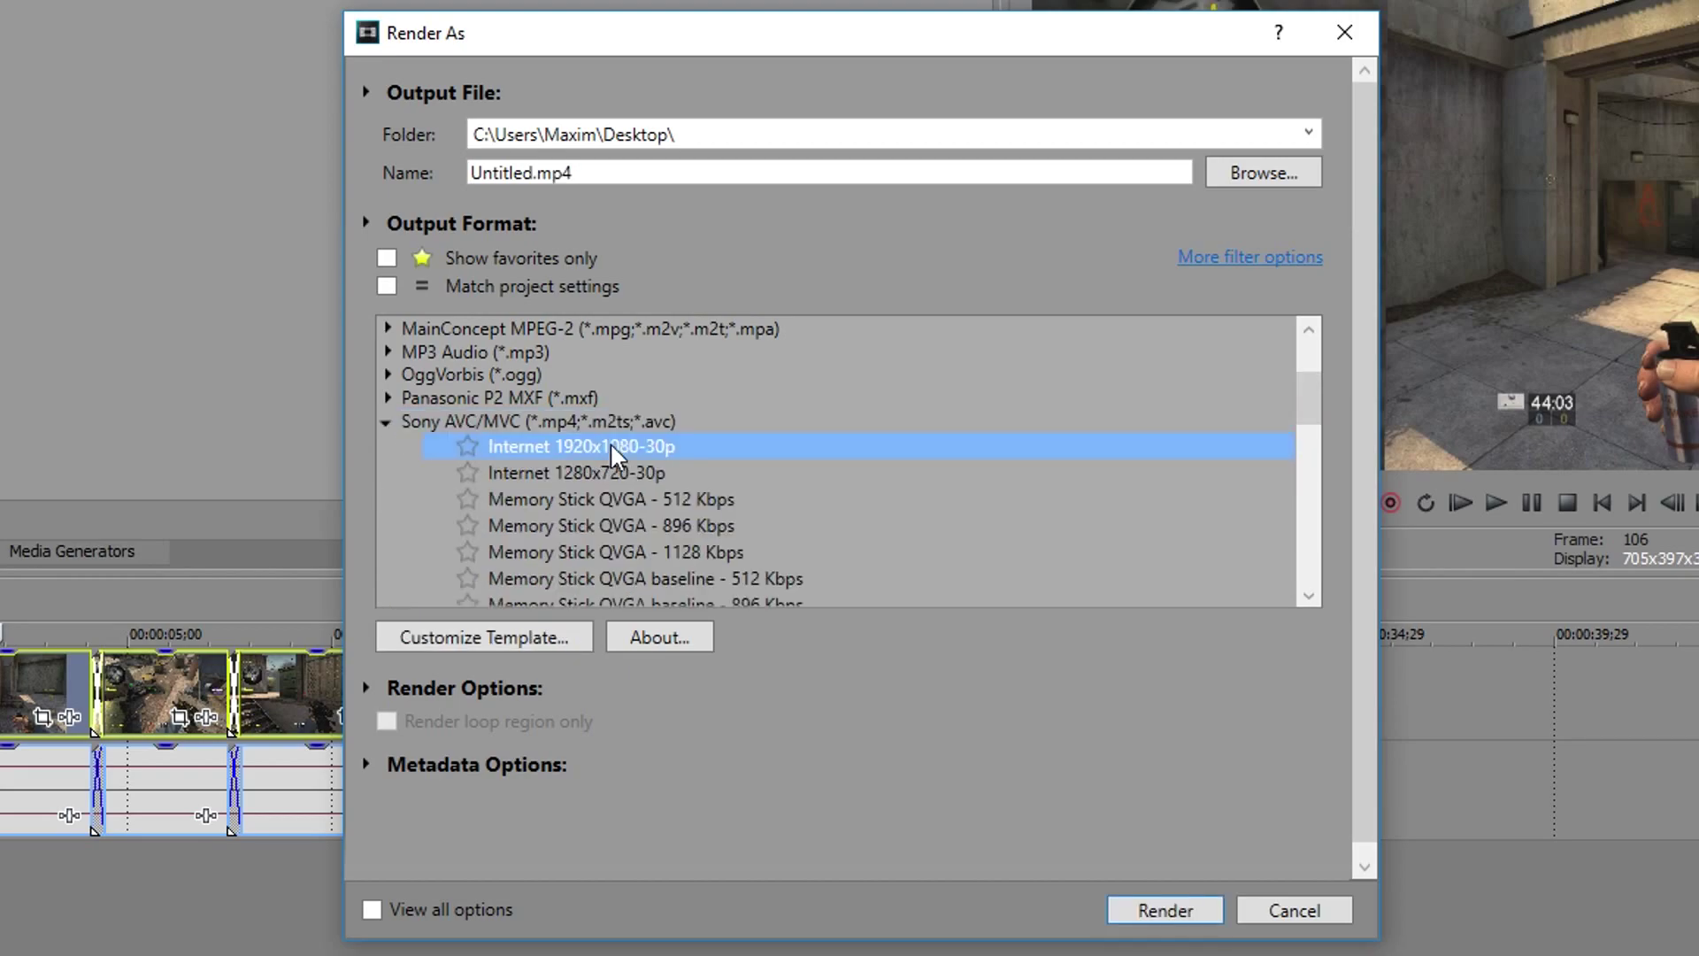
click(480, 635)
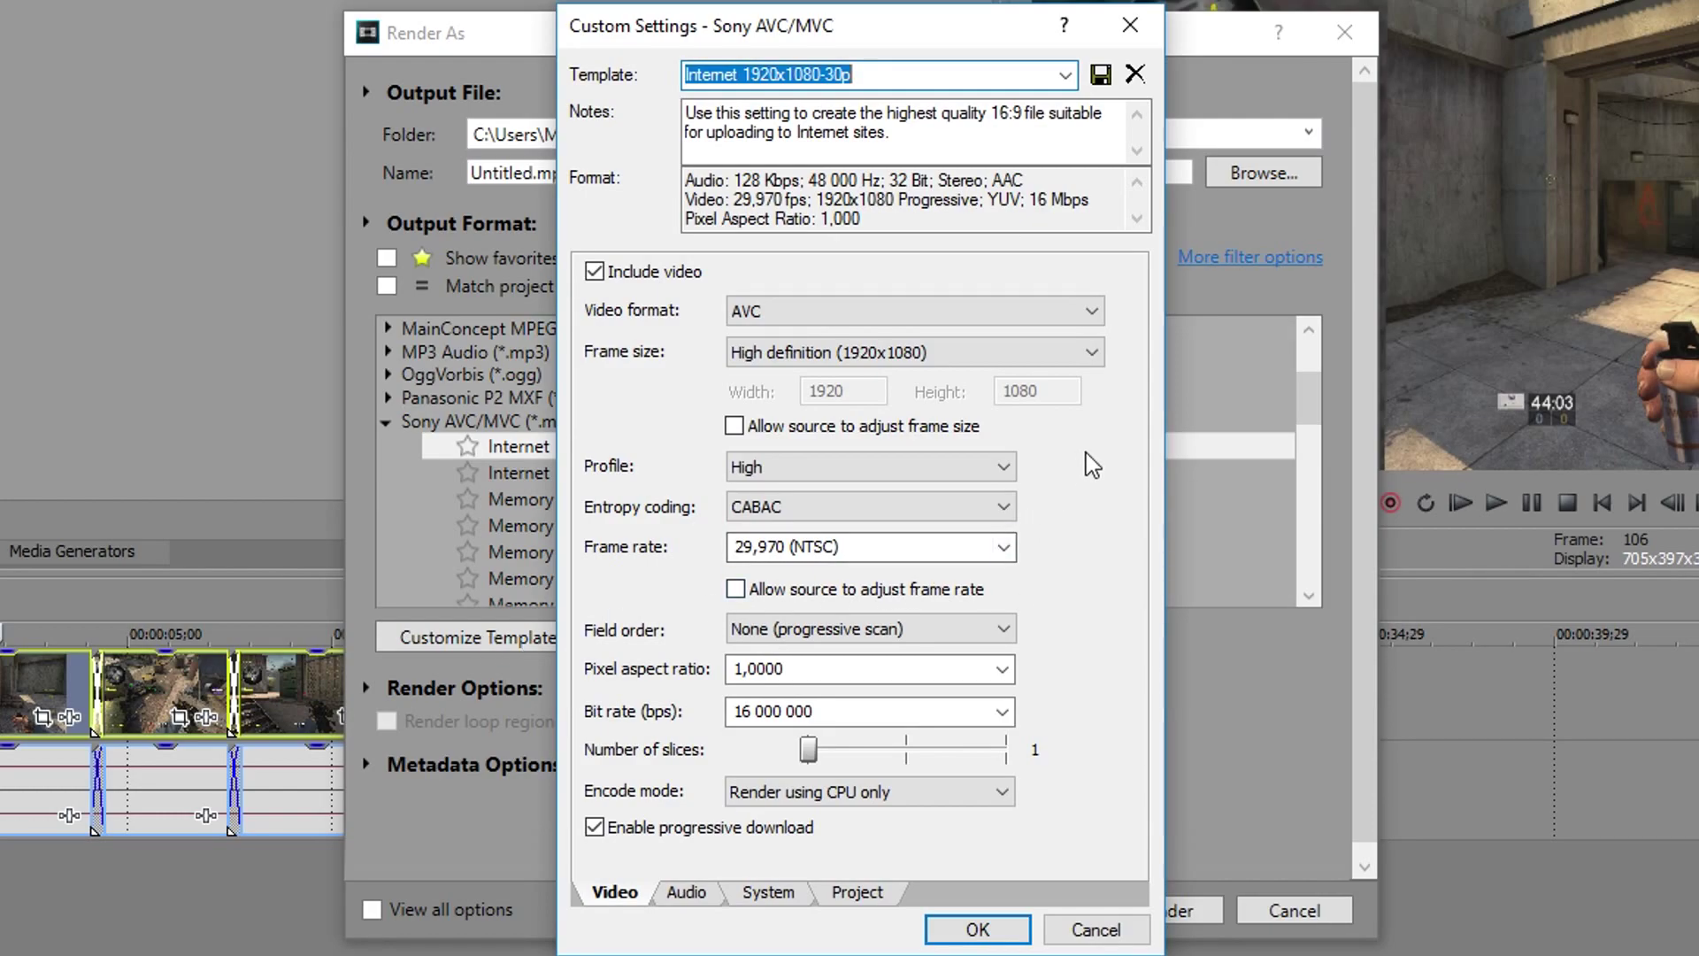
Set the video frame rate to 59,940 (Double NTSC) and bit rate to 25 999 360 bps
click(1004, 547)
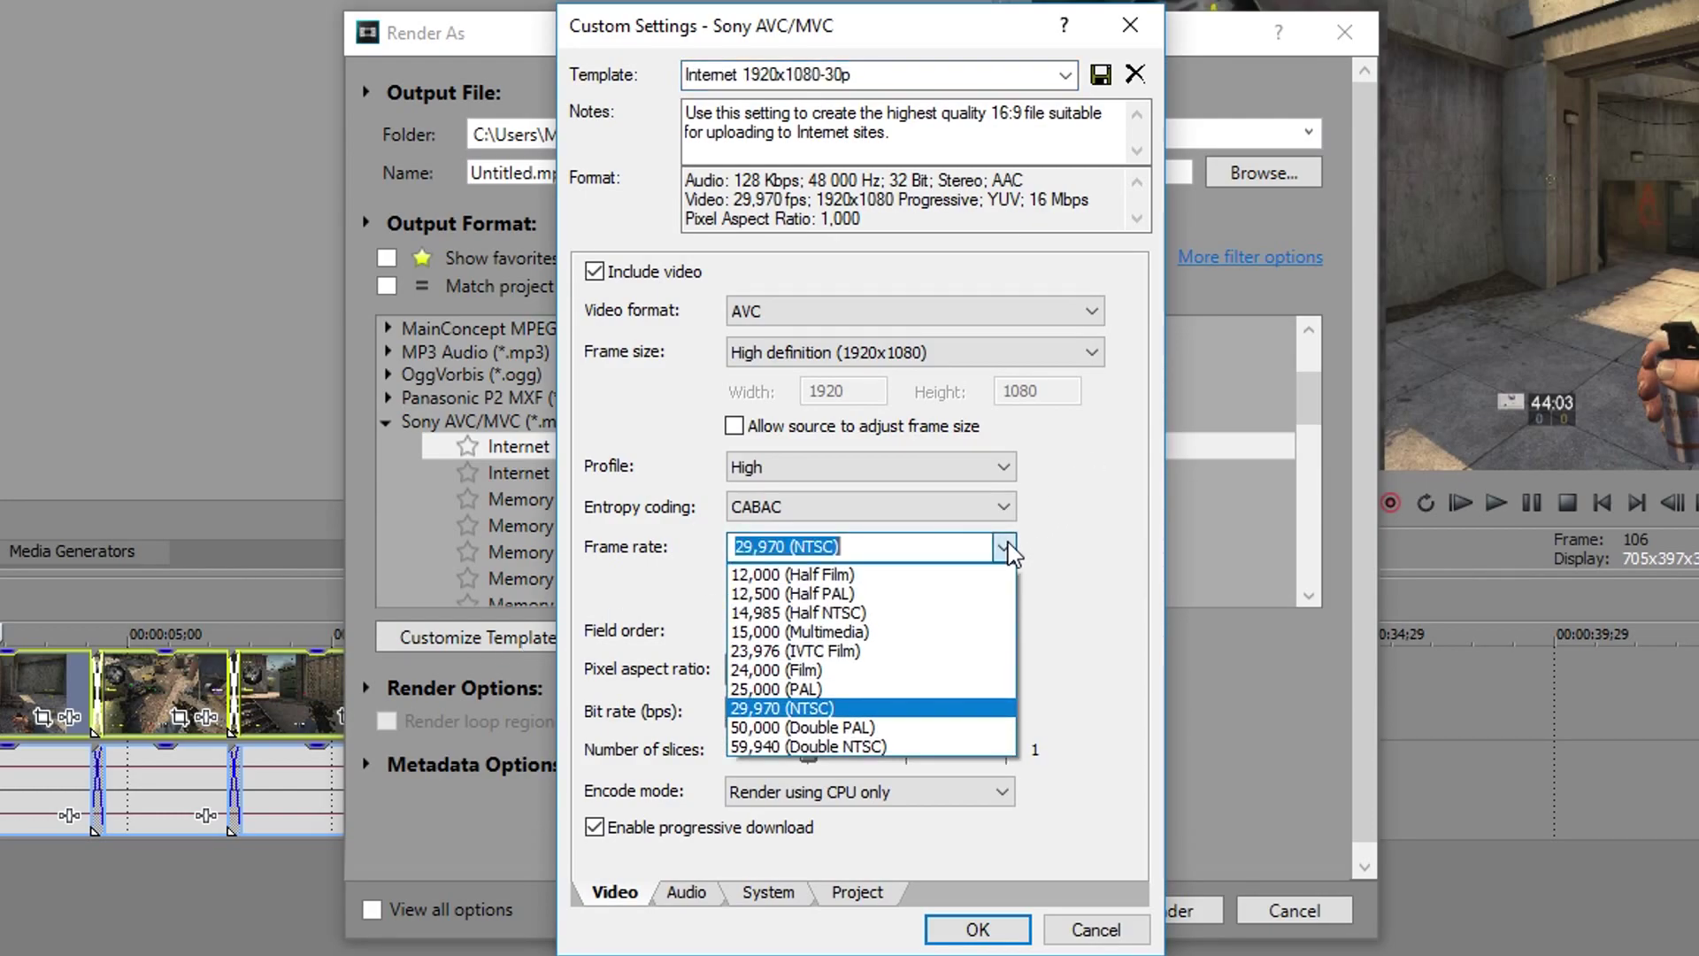
click(892, 747)
click(1002, 711)
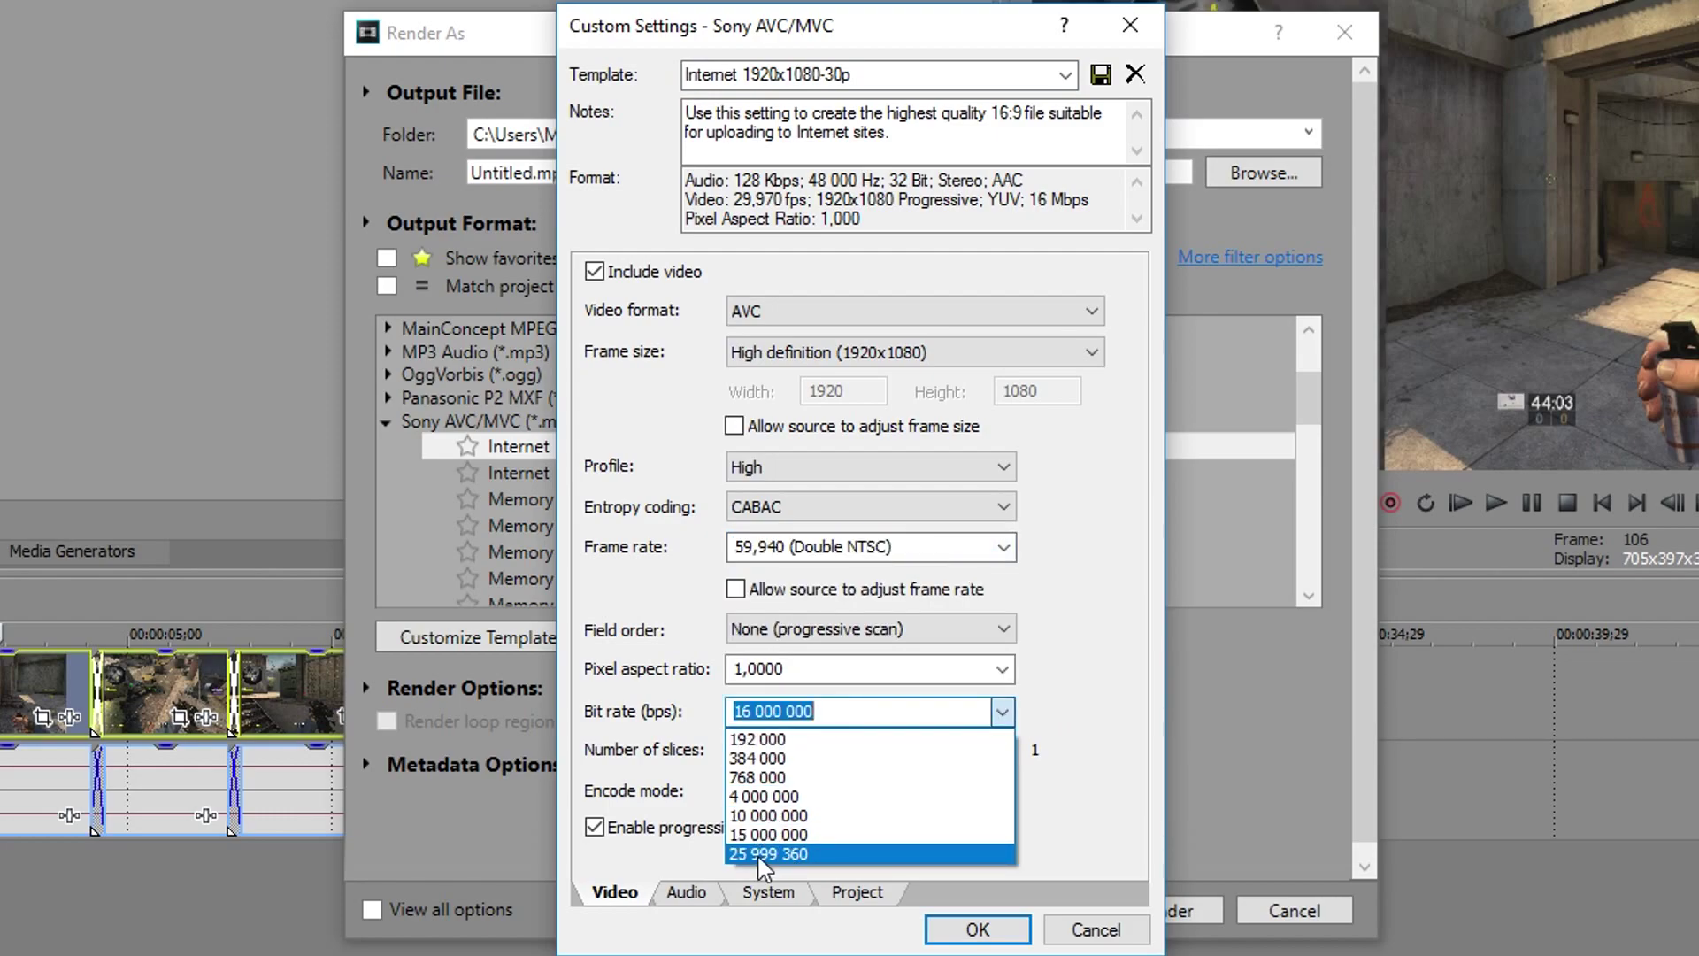
click(769, 855)
Set the encode mode to CPU only and show the template's audio settings
click(850, 791)
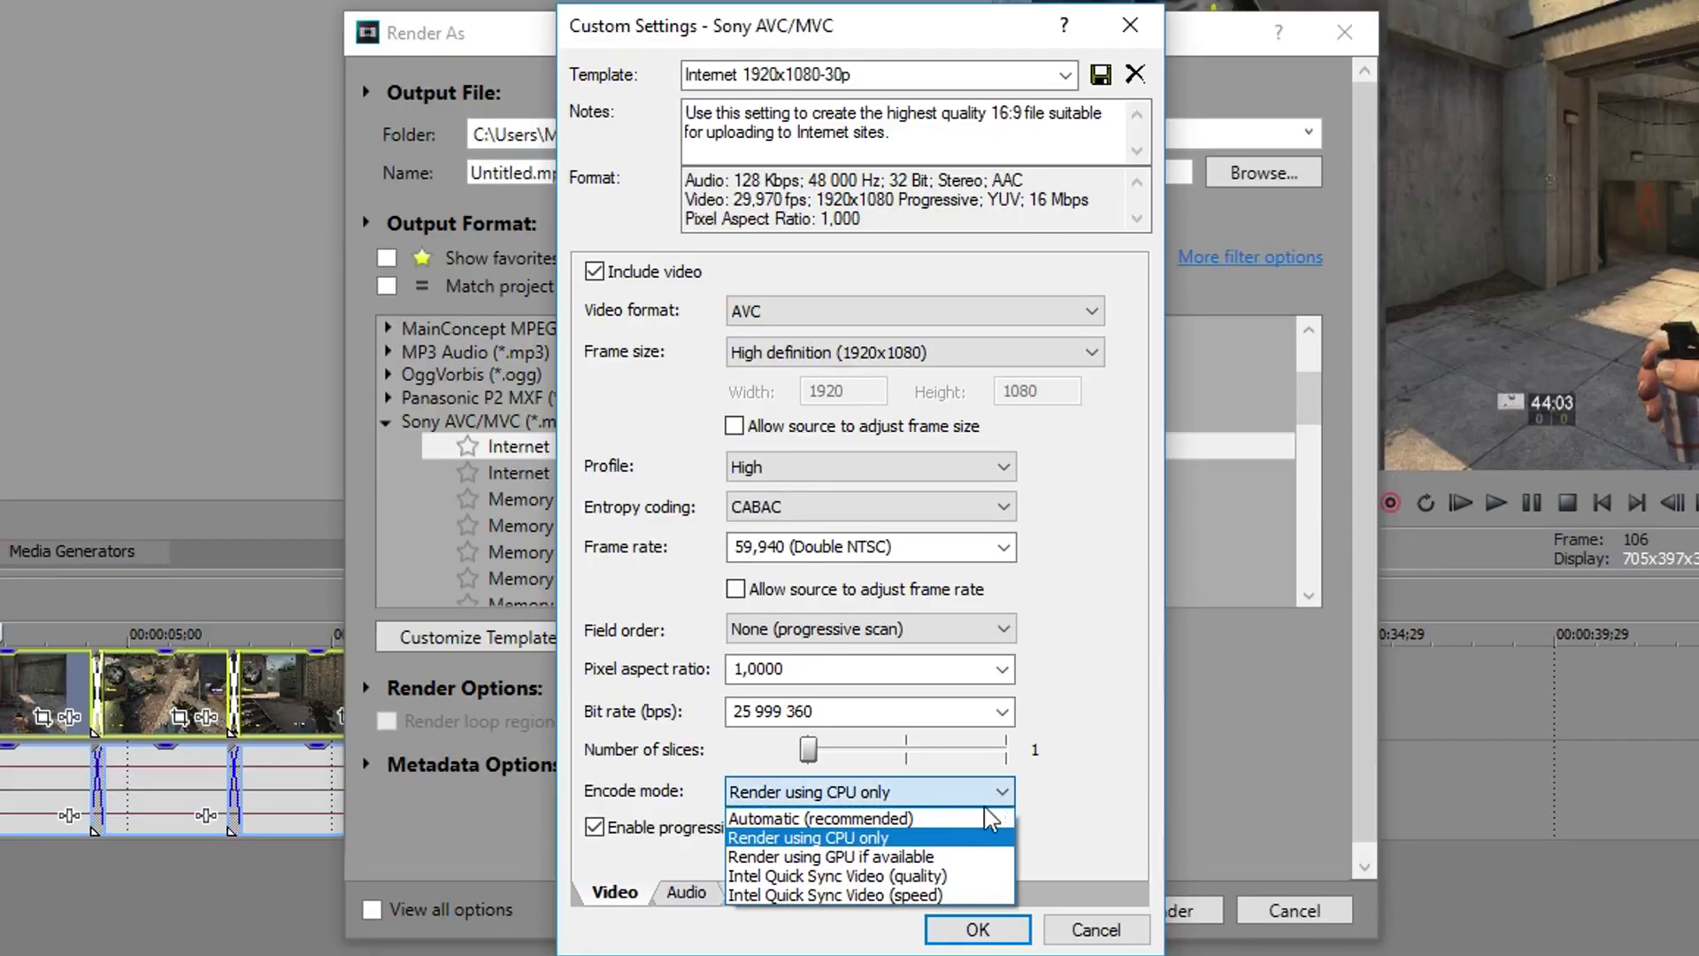
click(847, 859)
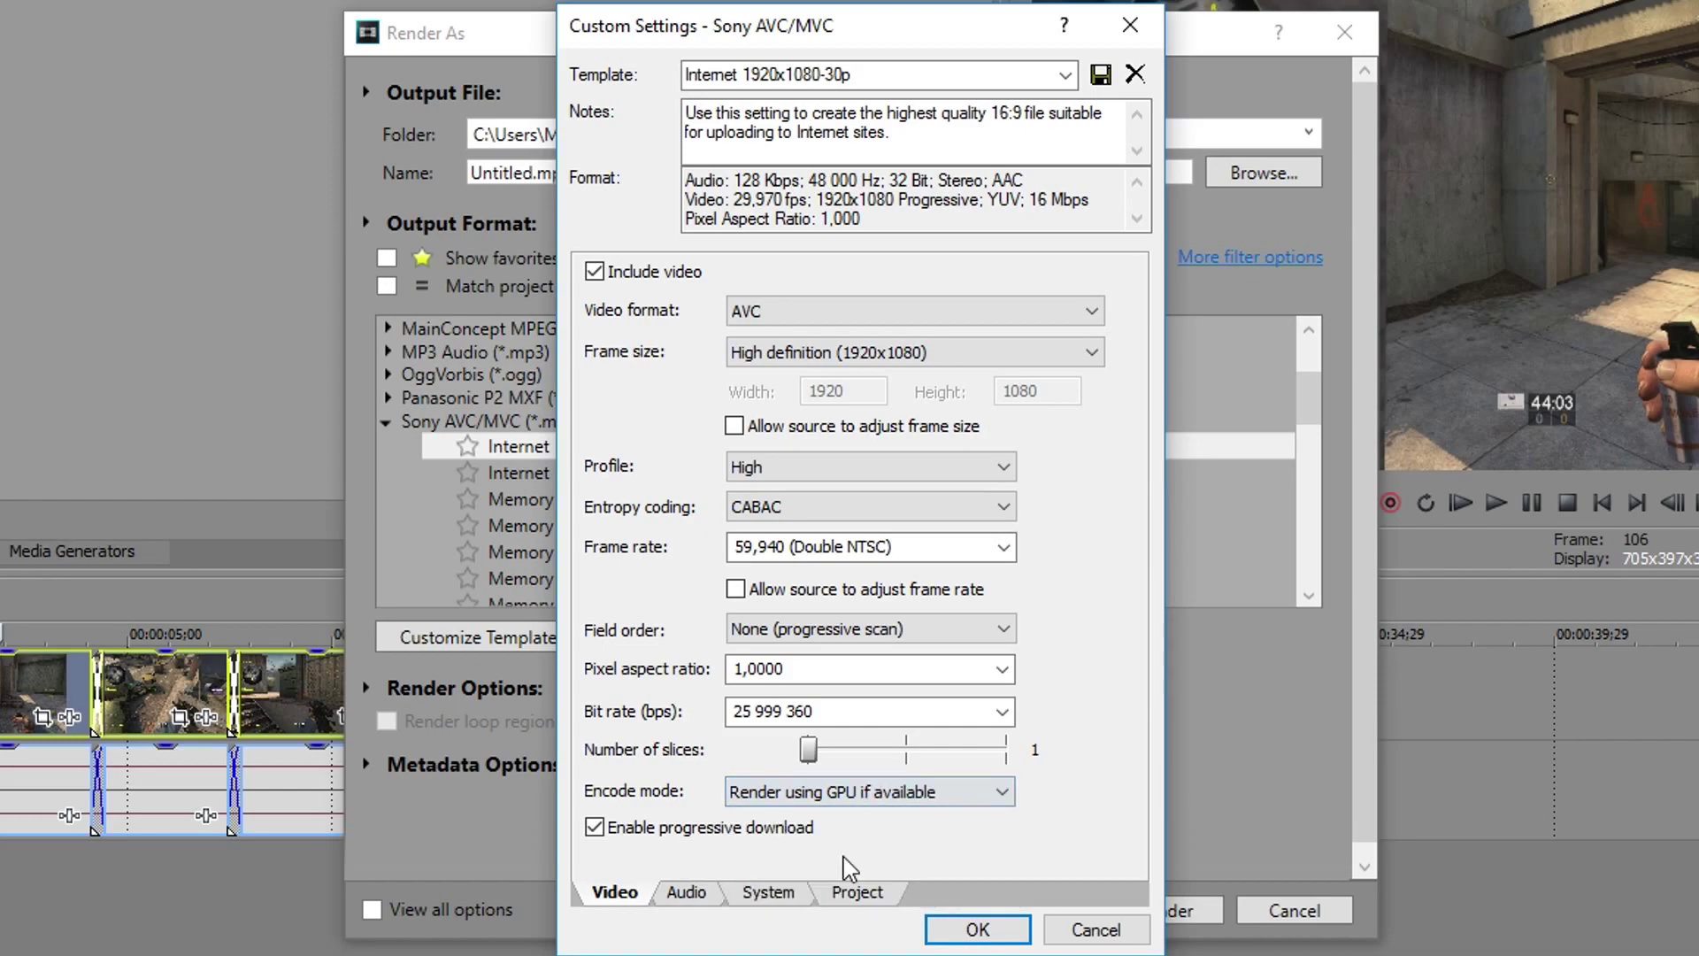
click(845, 796)
click(949, 829)
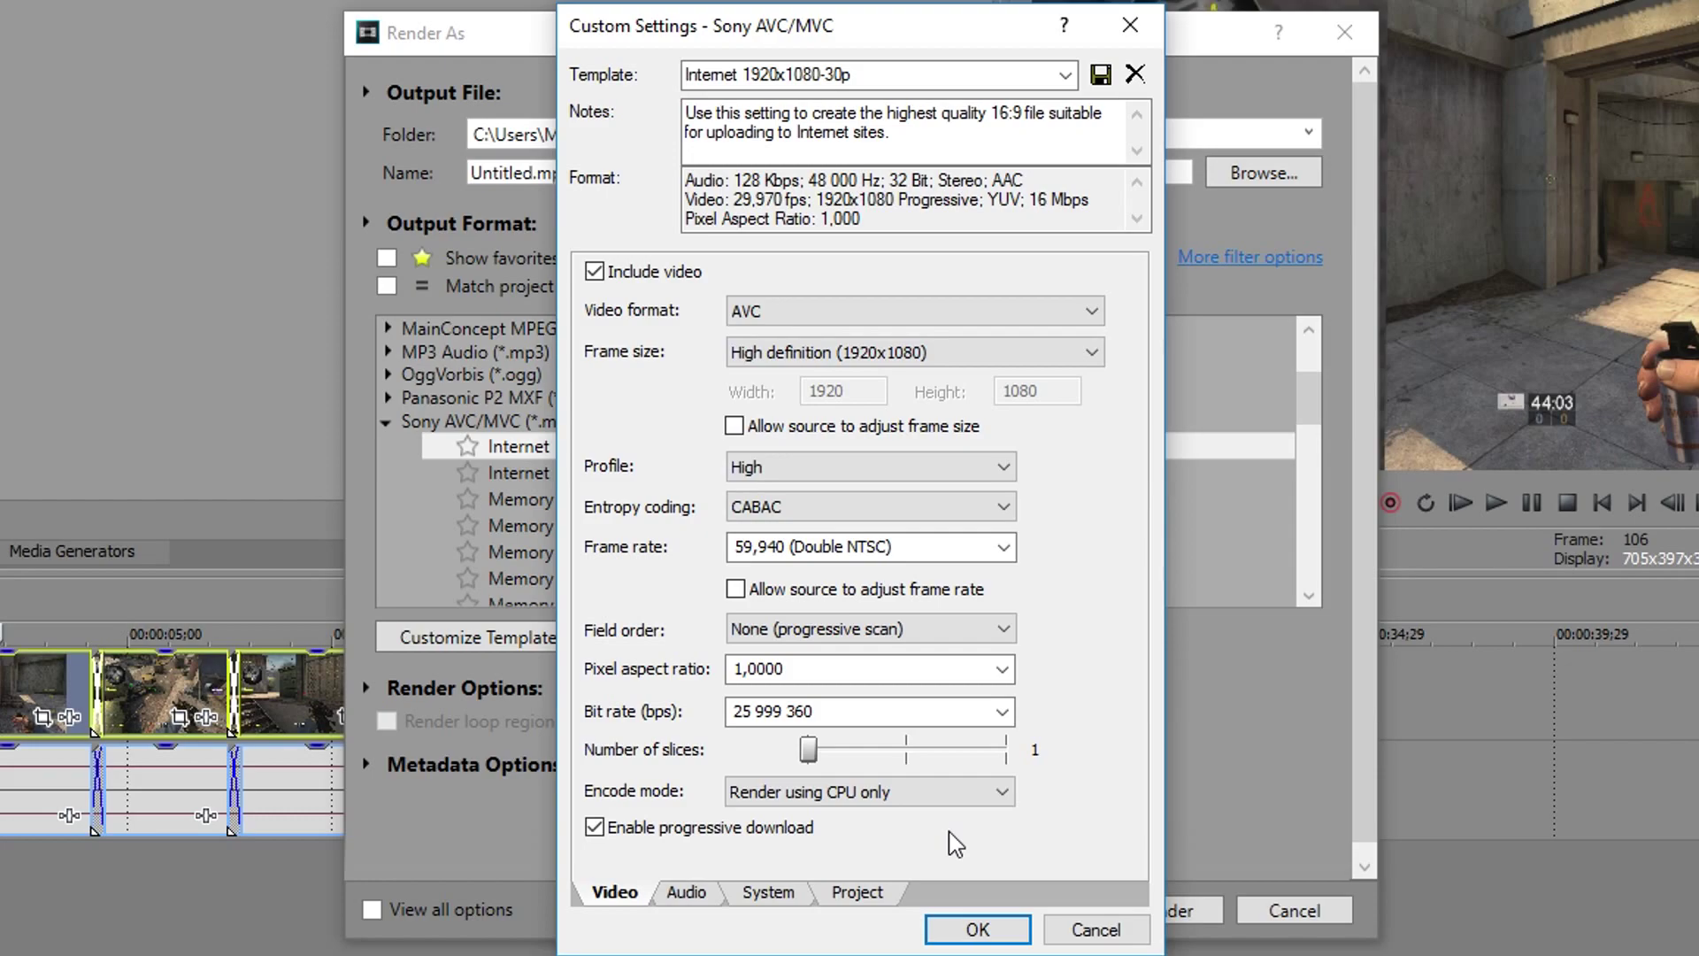
click(678, 894)
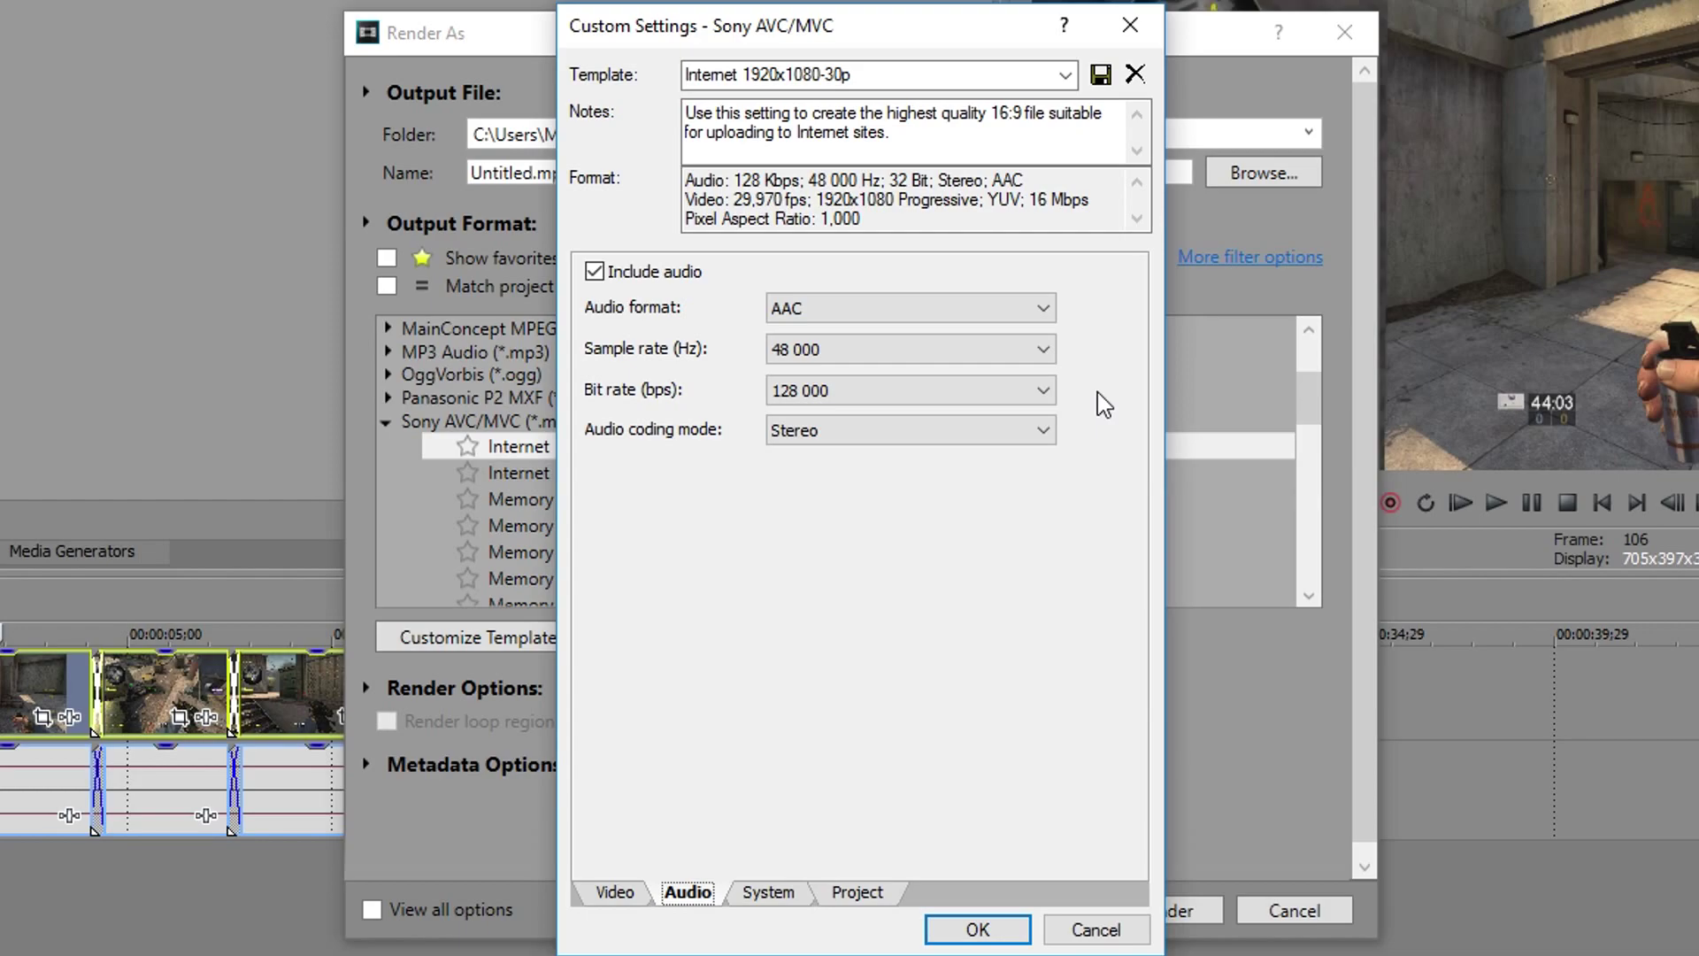
click(1044, 391)
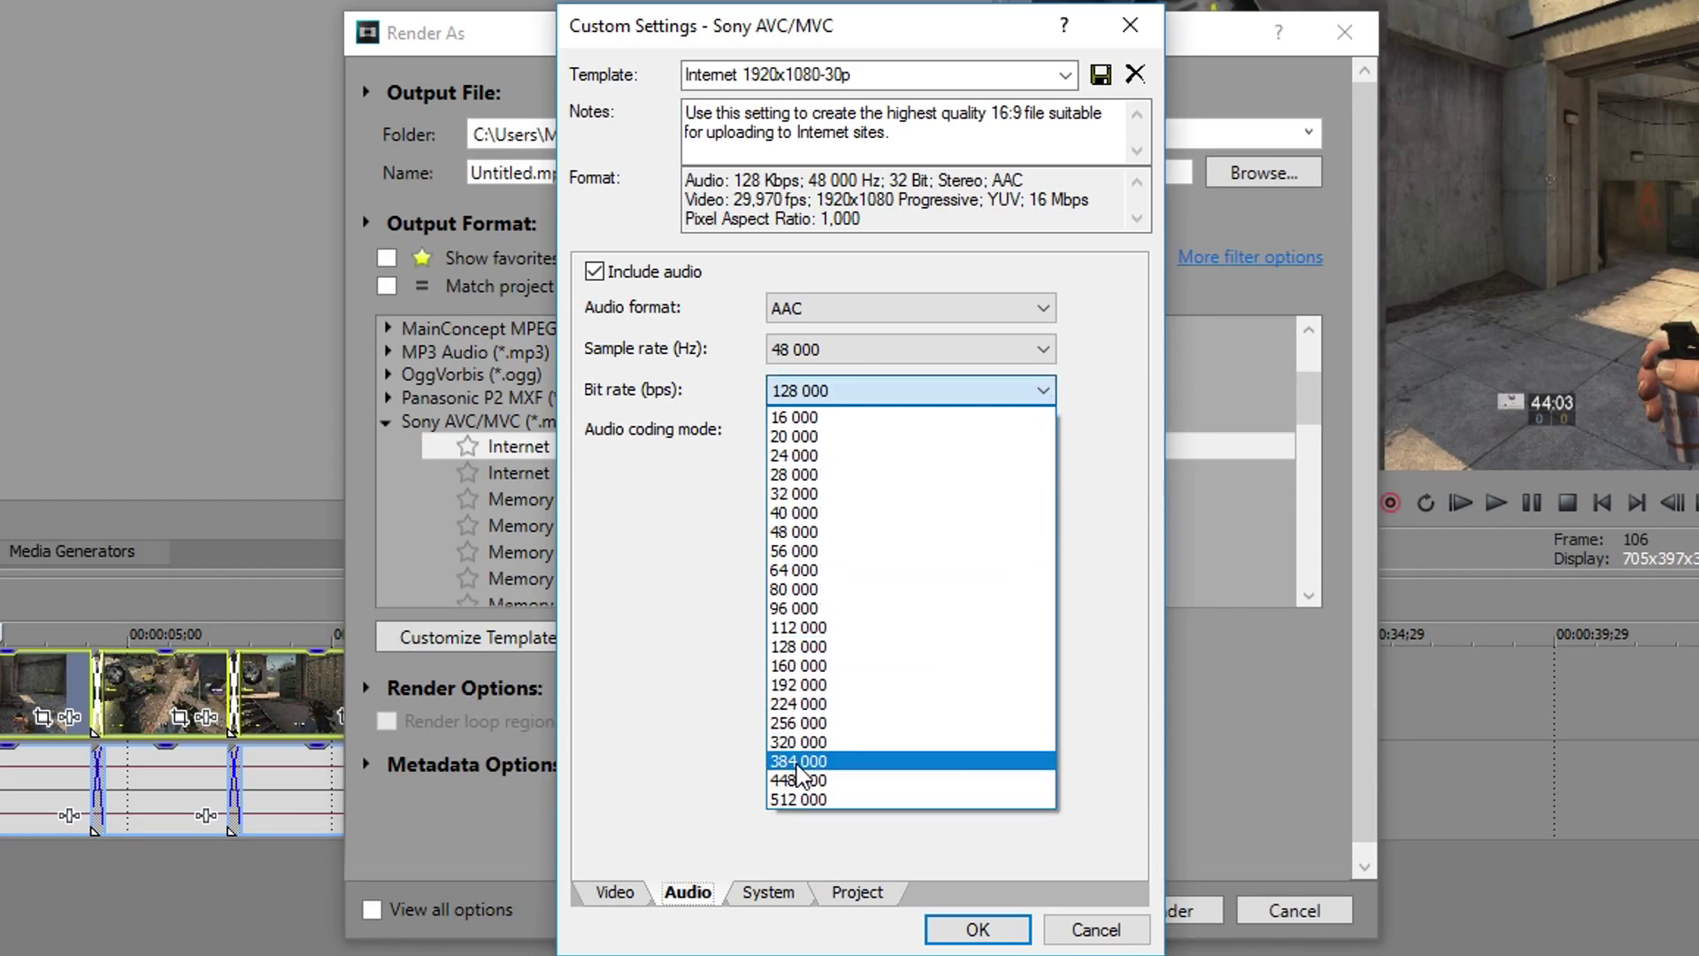
click(729, 453)
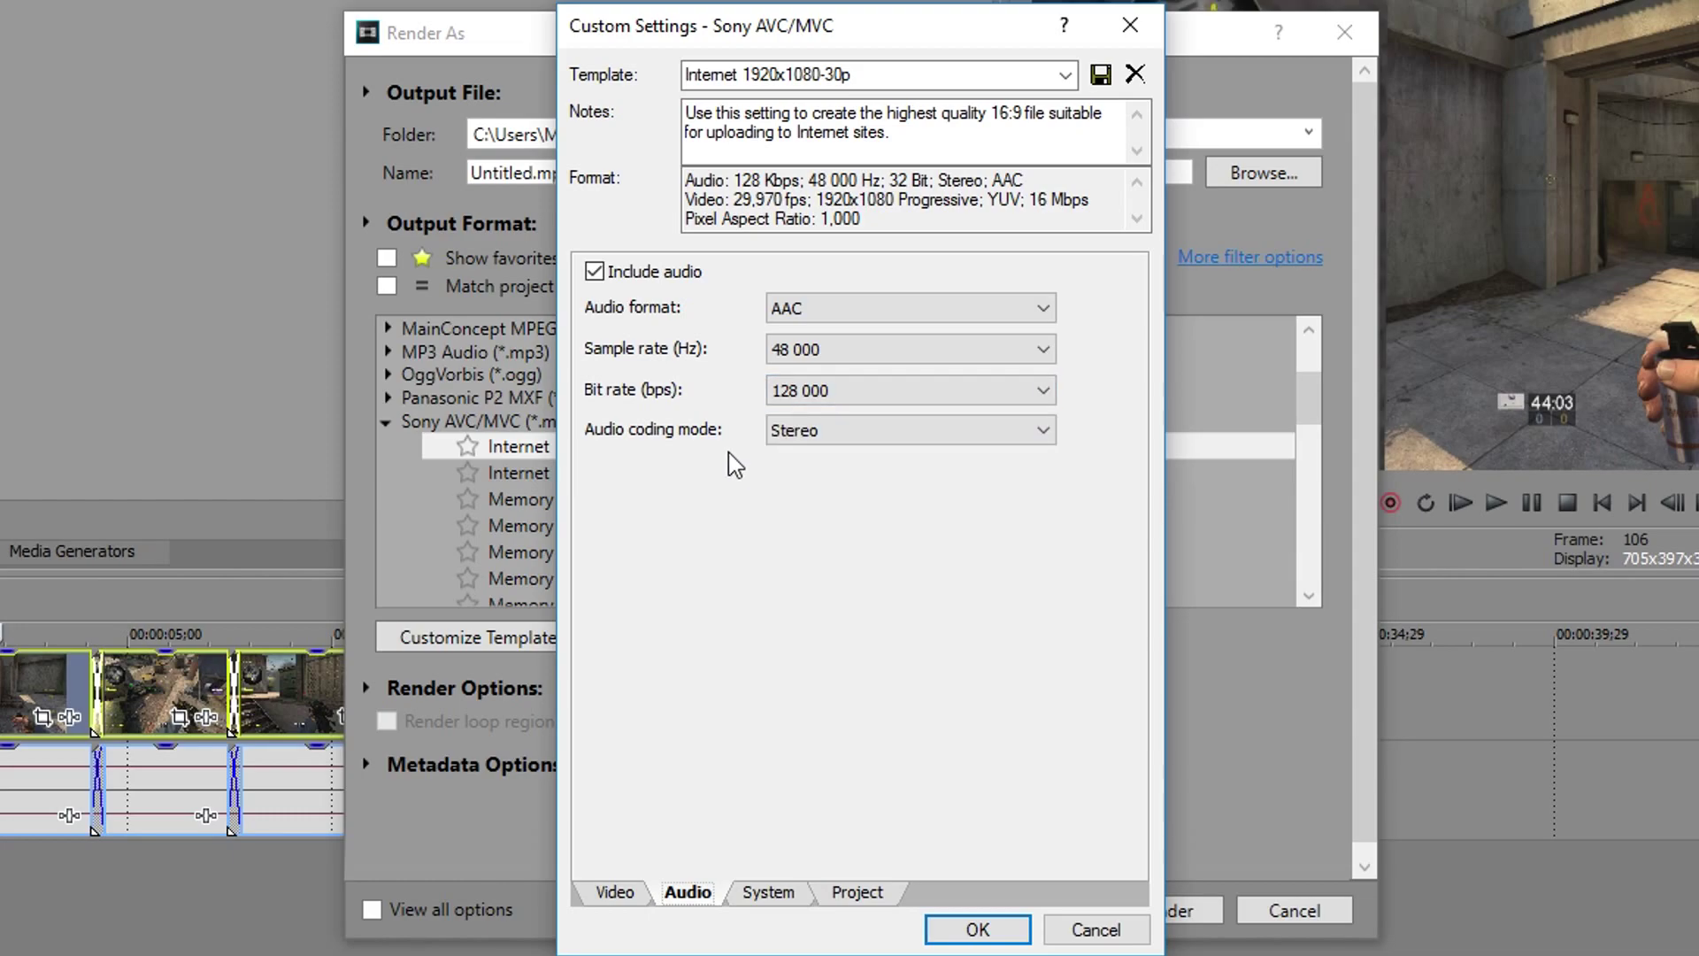
click(852, 354)
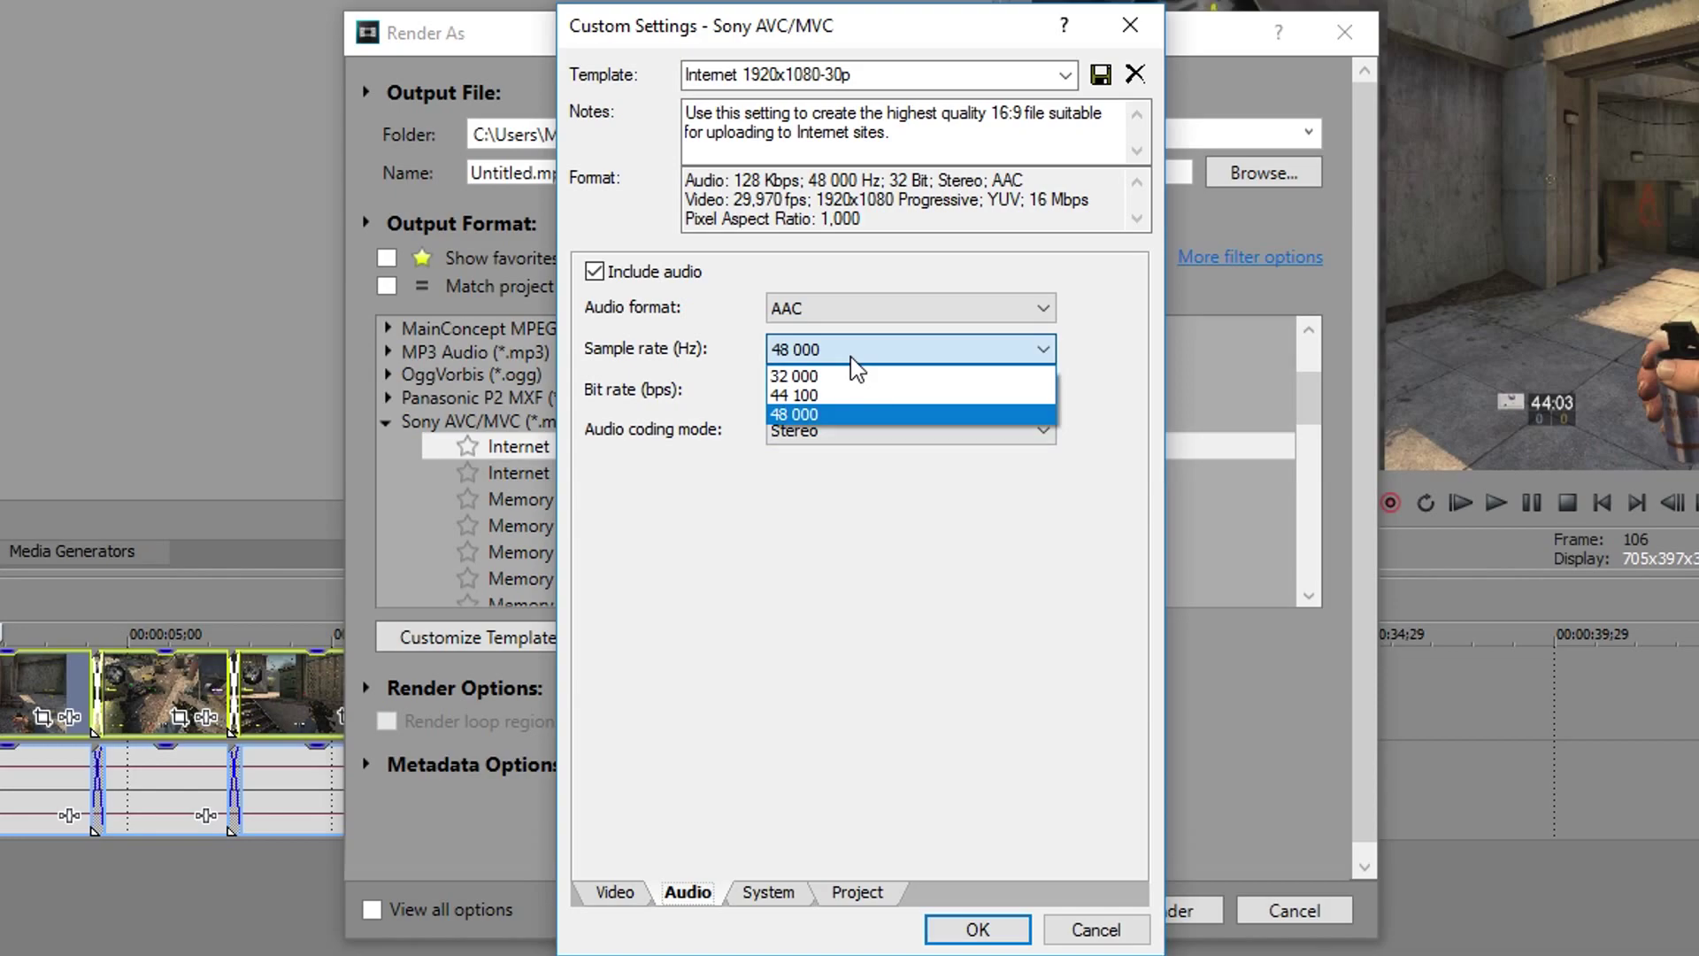
click(825, 487)
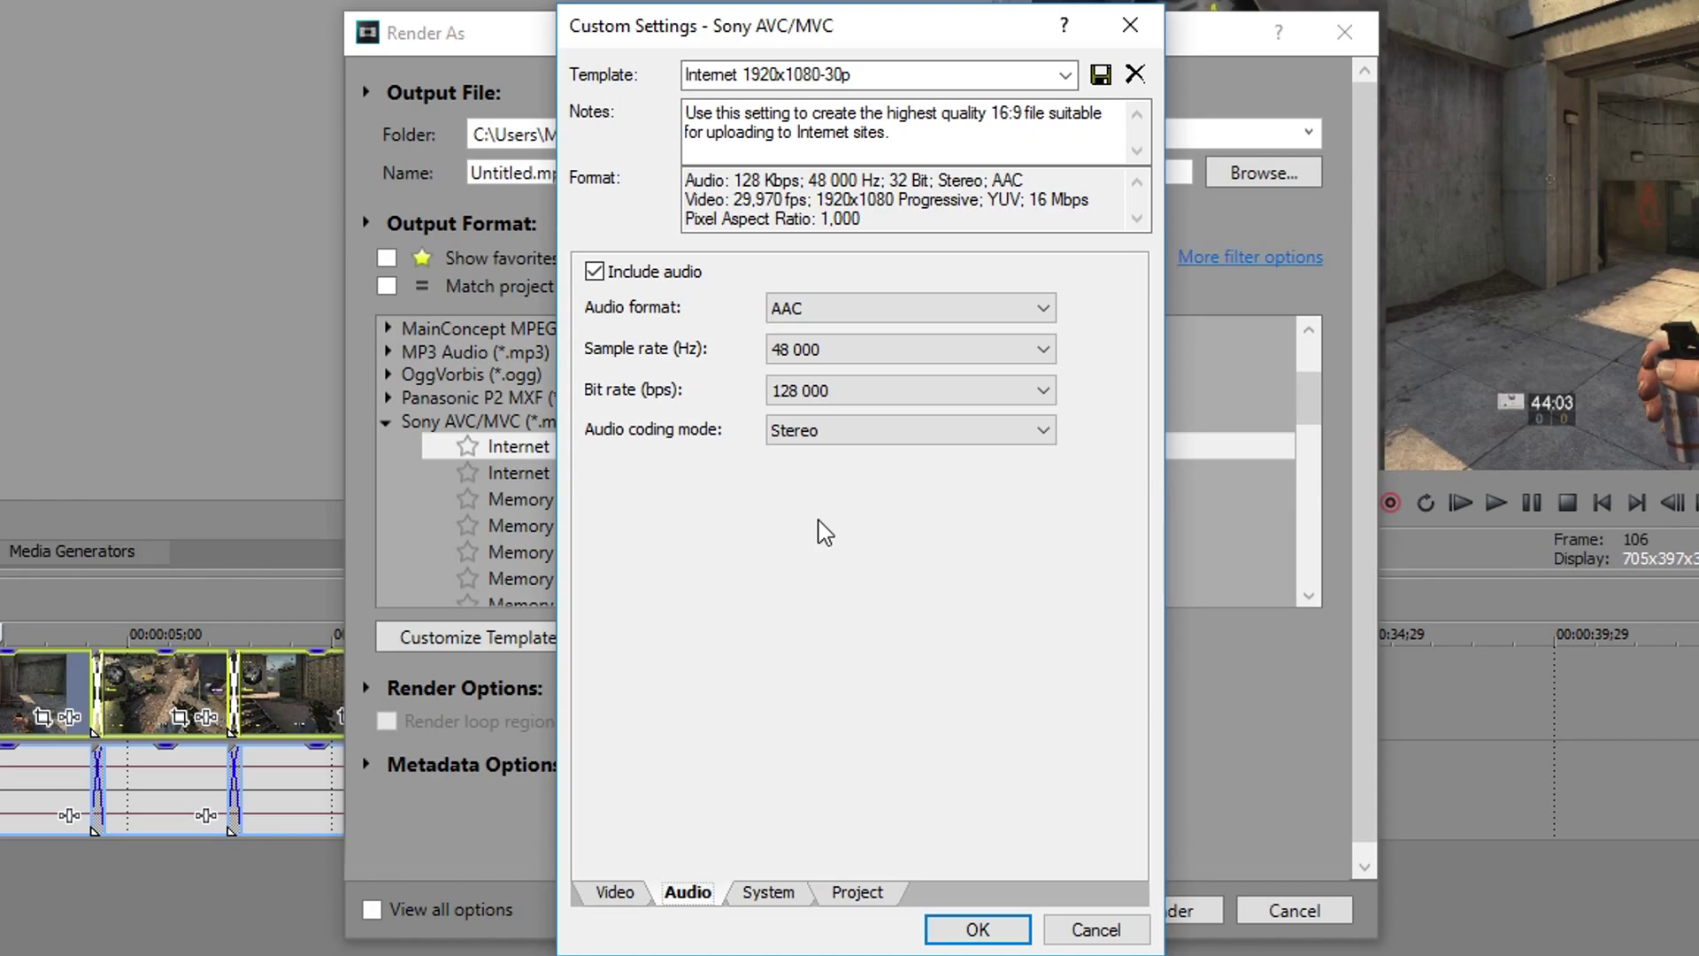
click(857, 893)
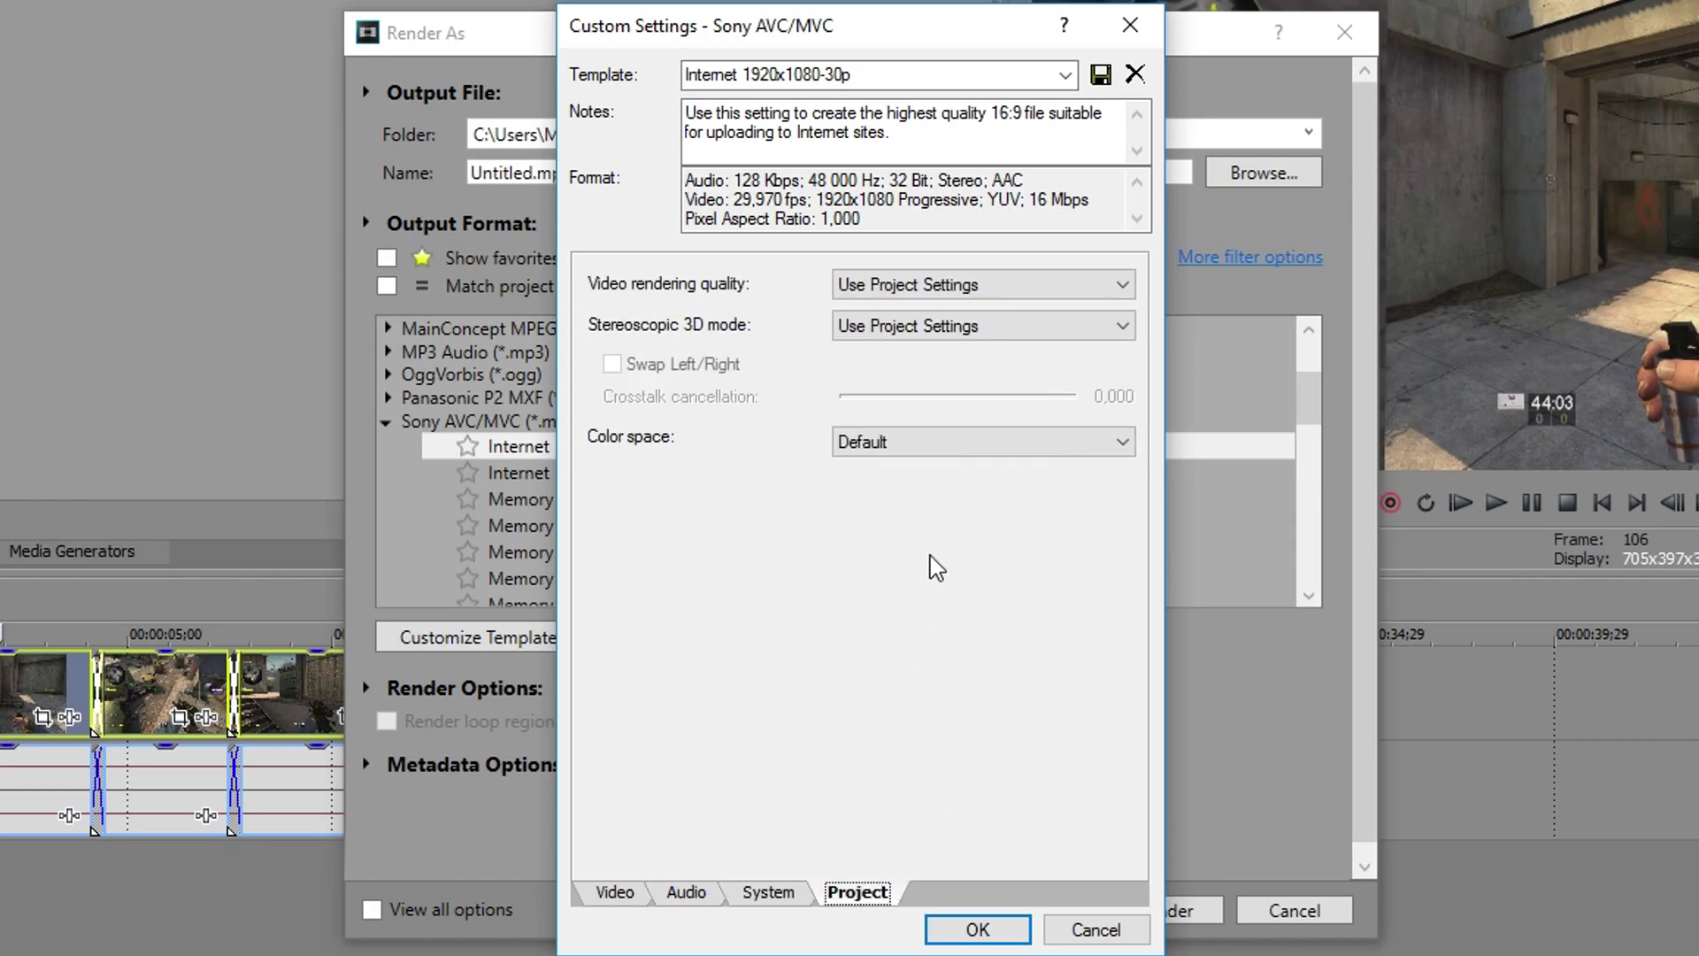
Set video rendering quality to Best and save the template as 'BananaGaming 2017-03-28'
click(958, 281)
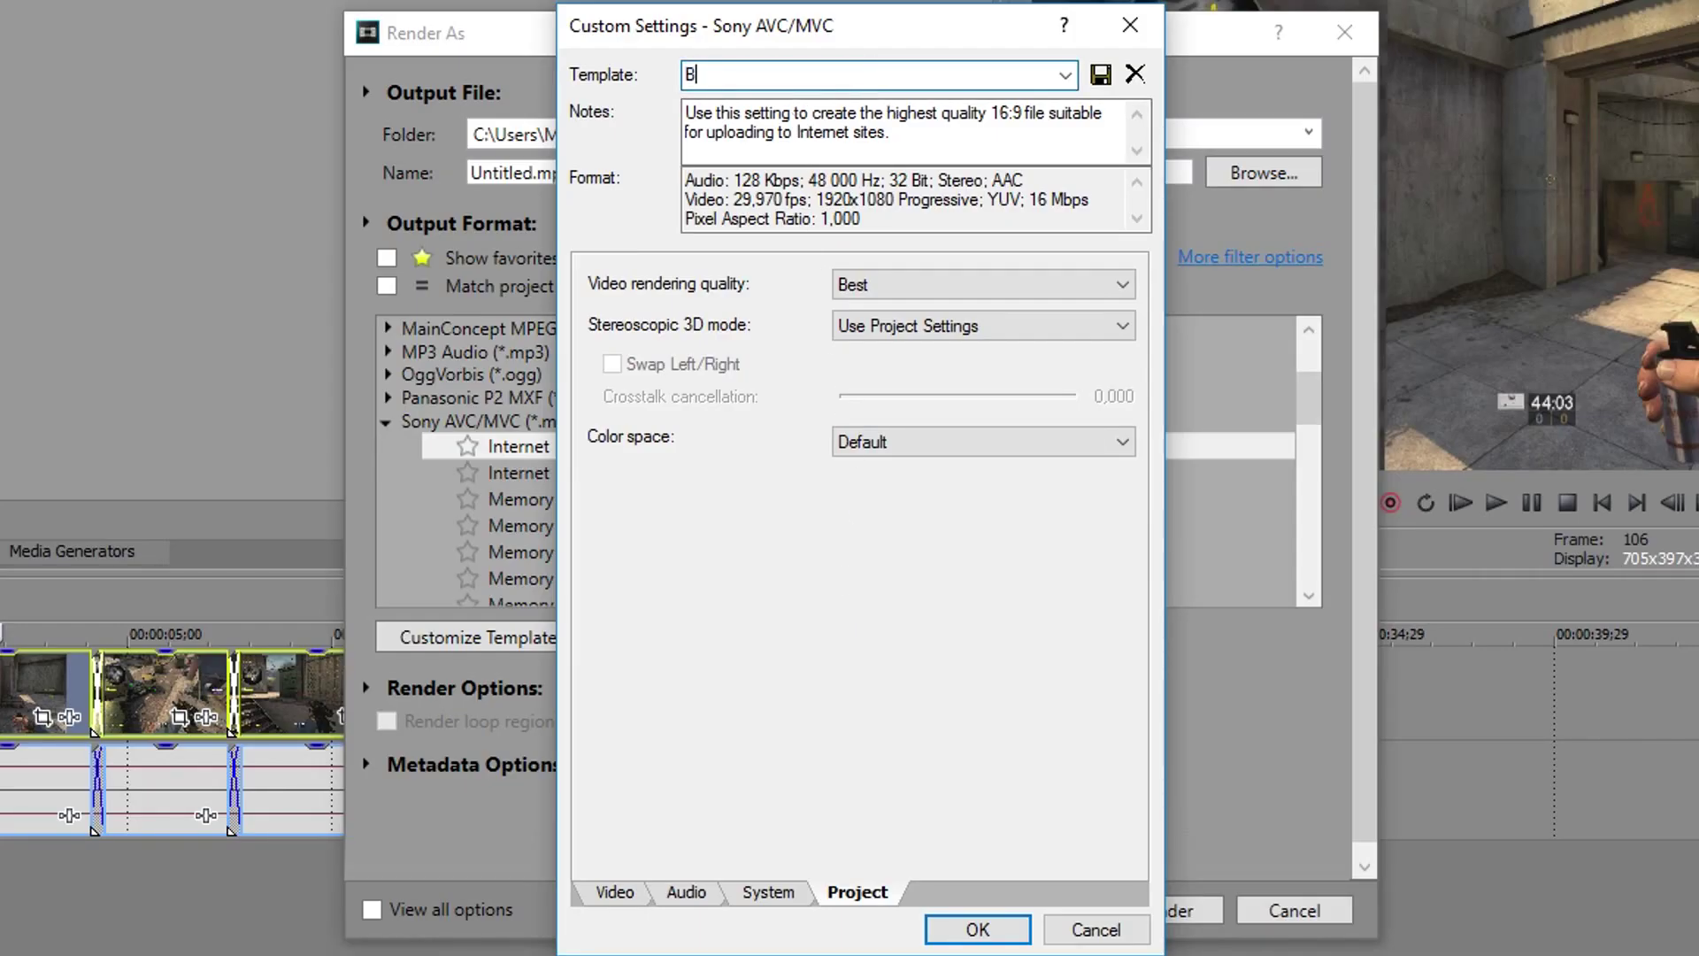
text(Gaming 2017-03-28)
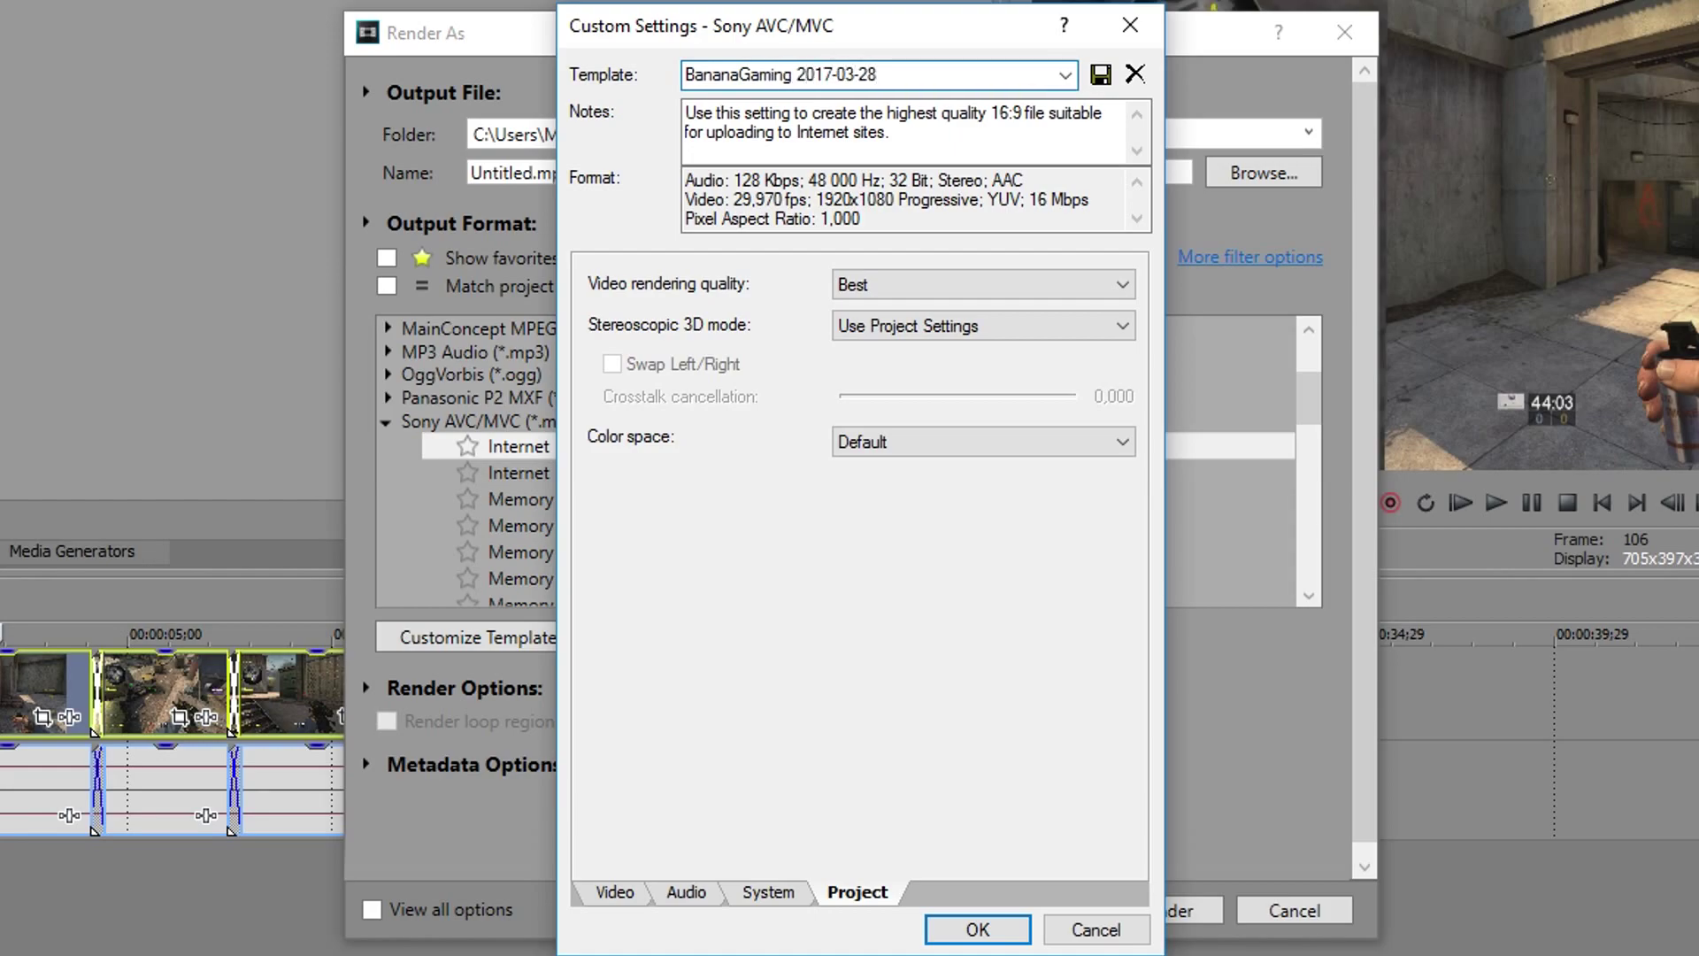
click(1100, 75)
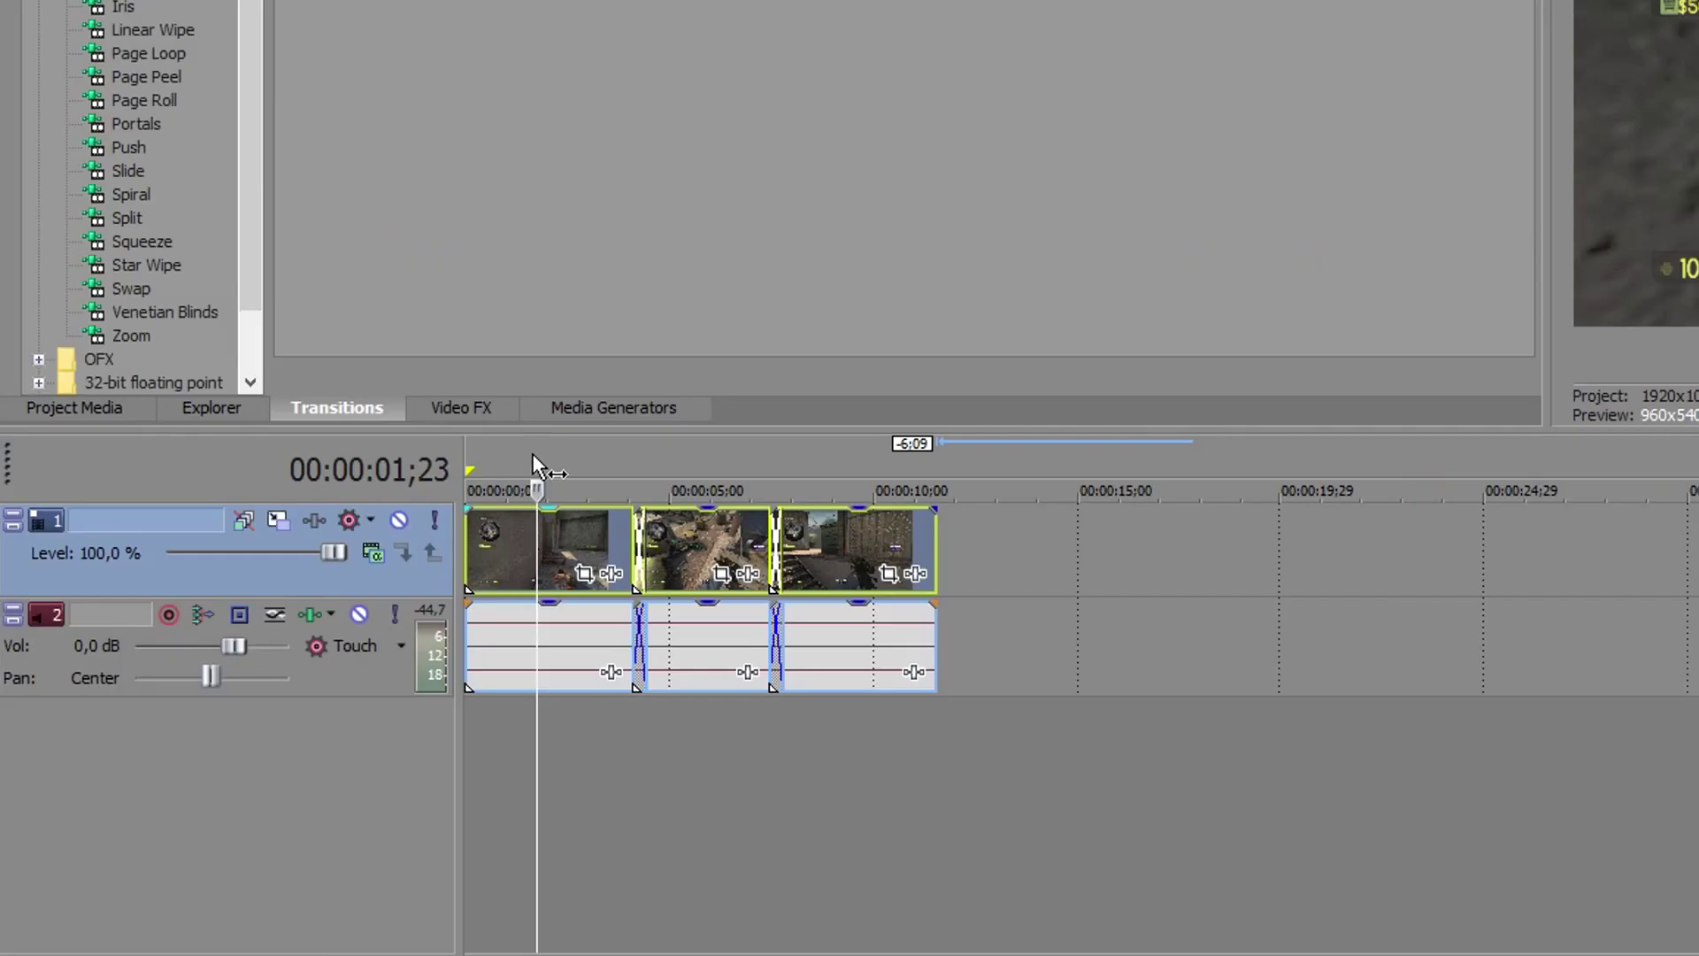
Mark the three clips as the render region and render them with the BananaGaming 2017-03-28 template
double_click(533, 453)
key(ctrl+m)
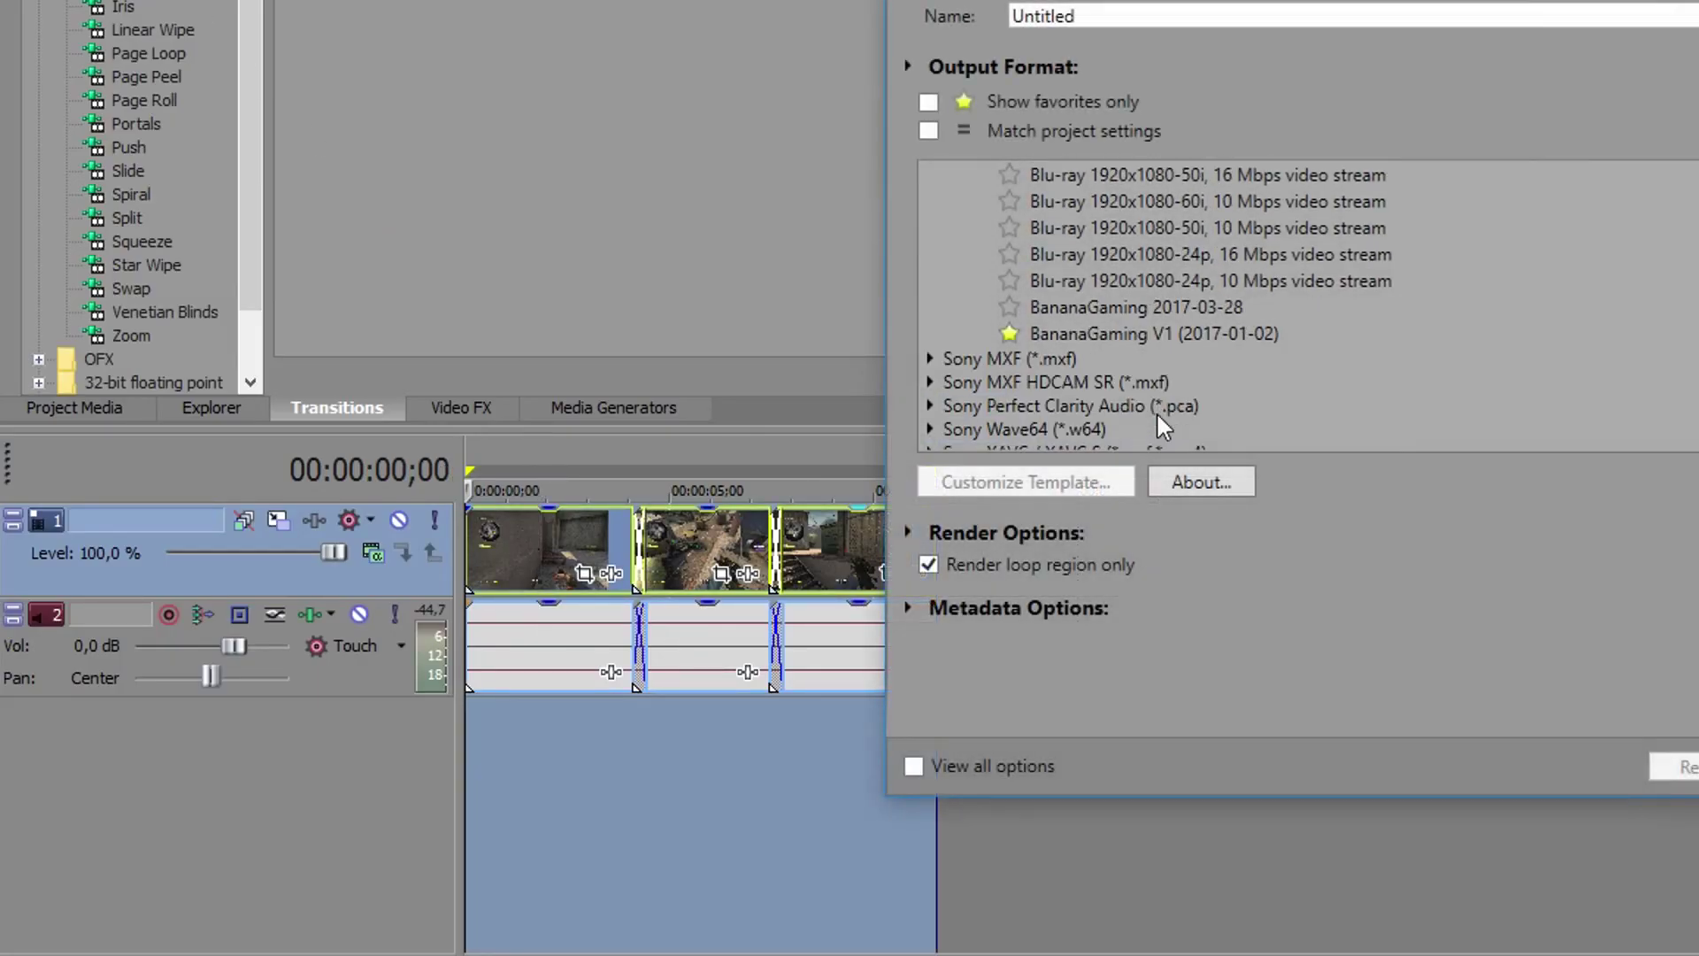
click(1104, 331)
click(1102, 308)
click(1678, 766)
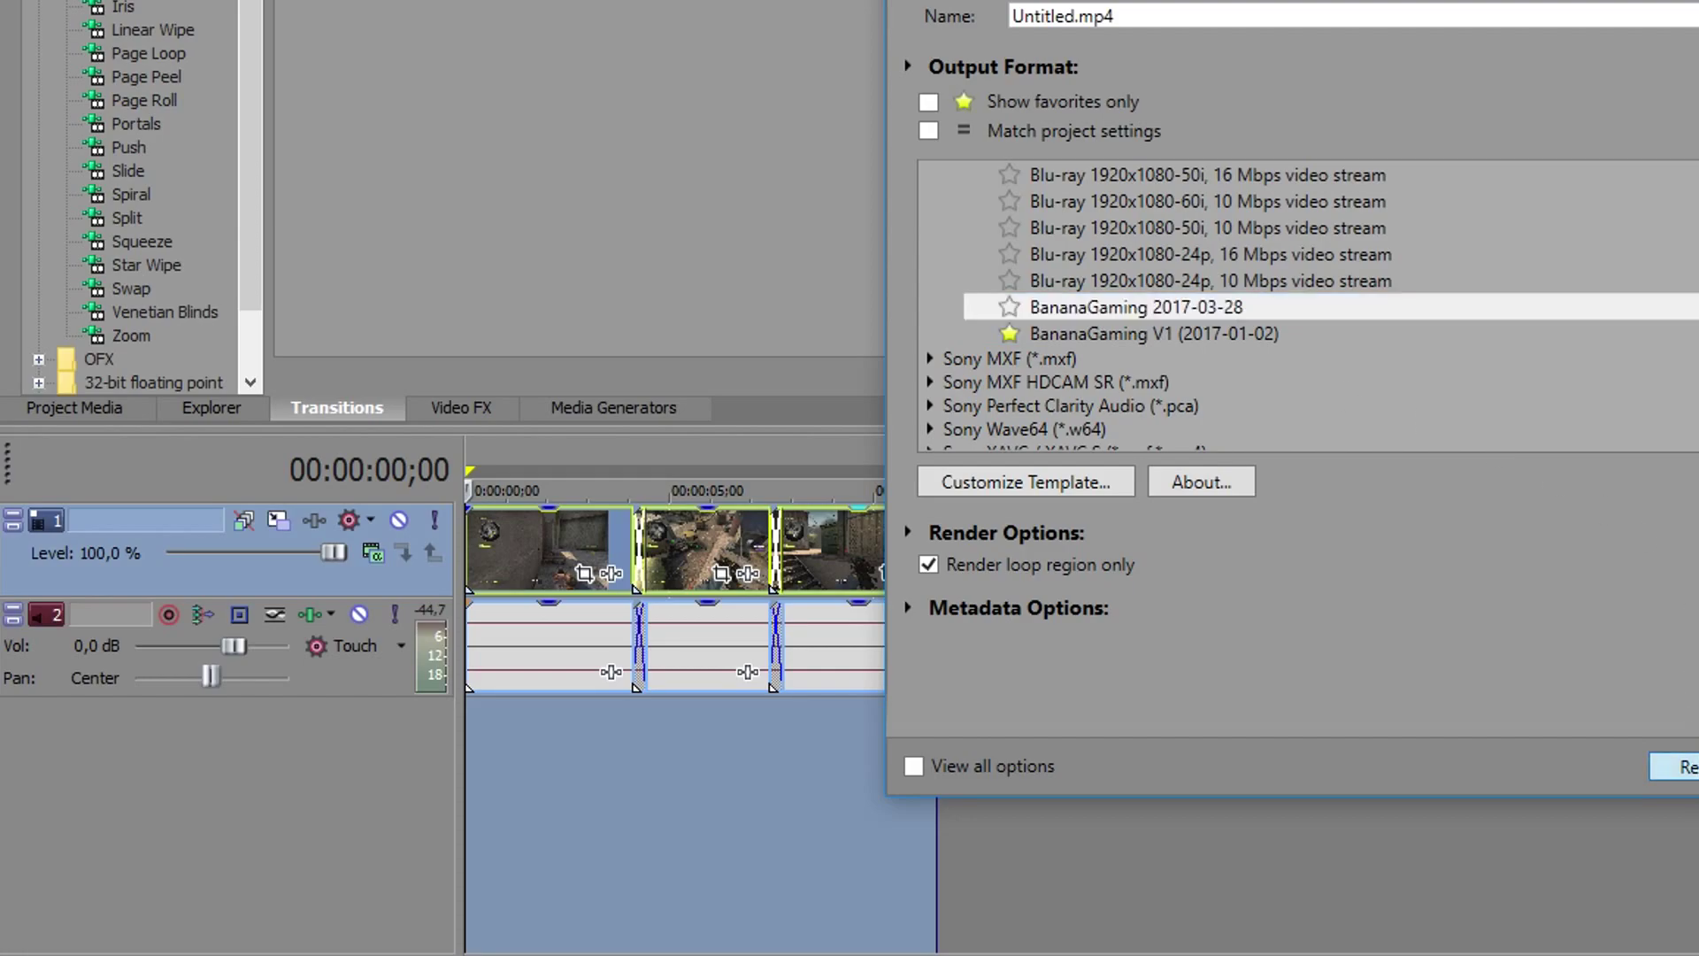